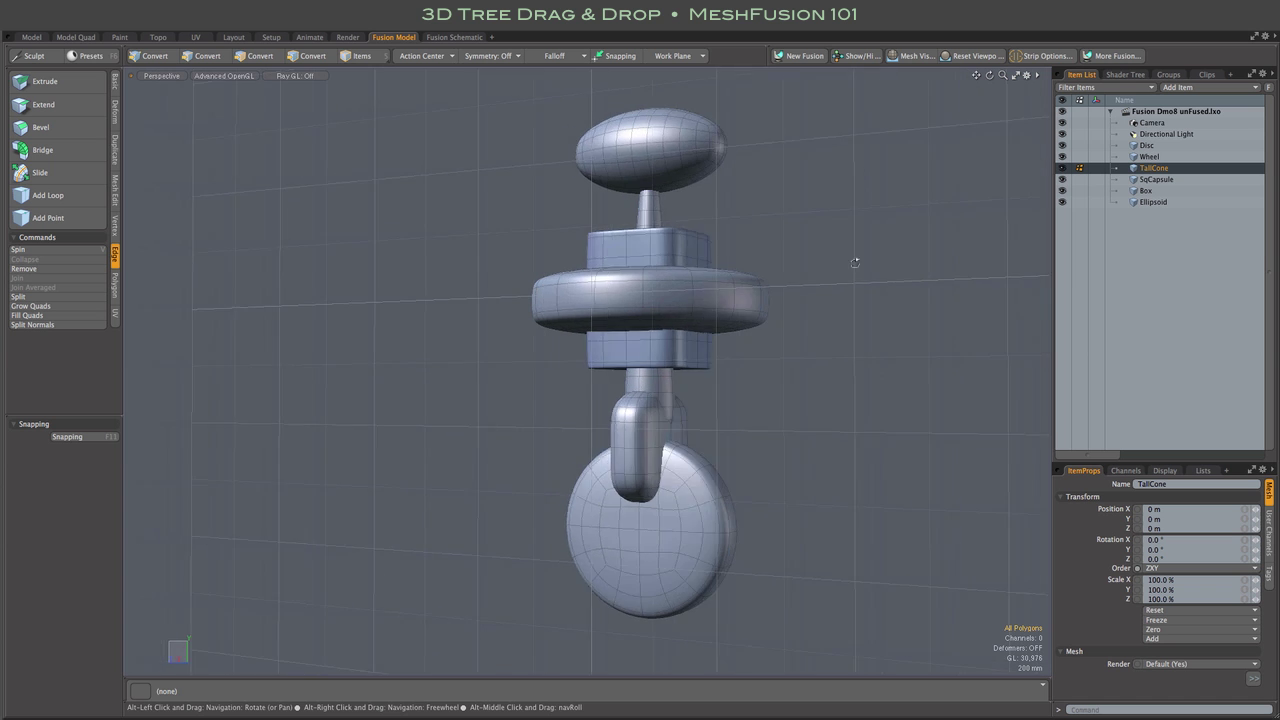
Select all six meshes as items and create a 3D Tree fusion from them with Union of Meshes
alt+drag(855, 262, 902, 317)
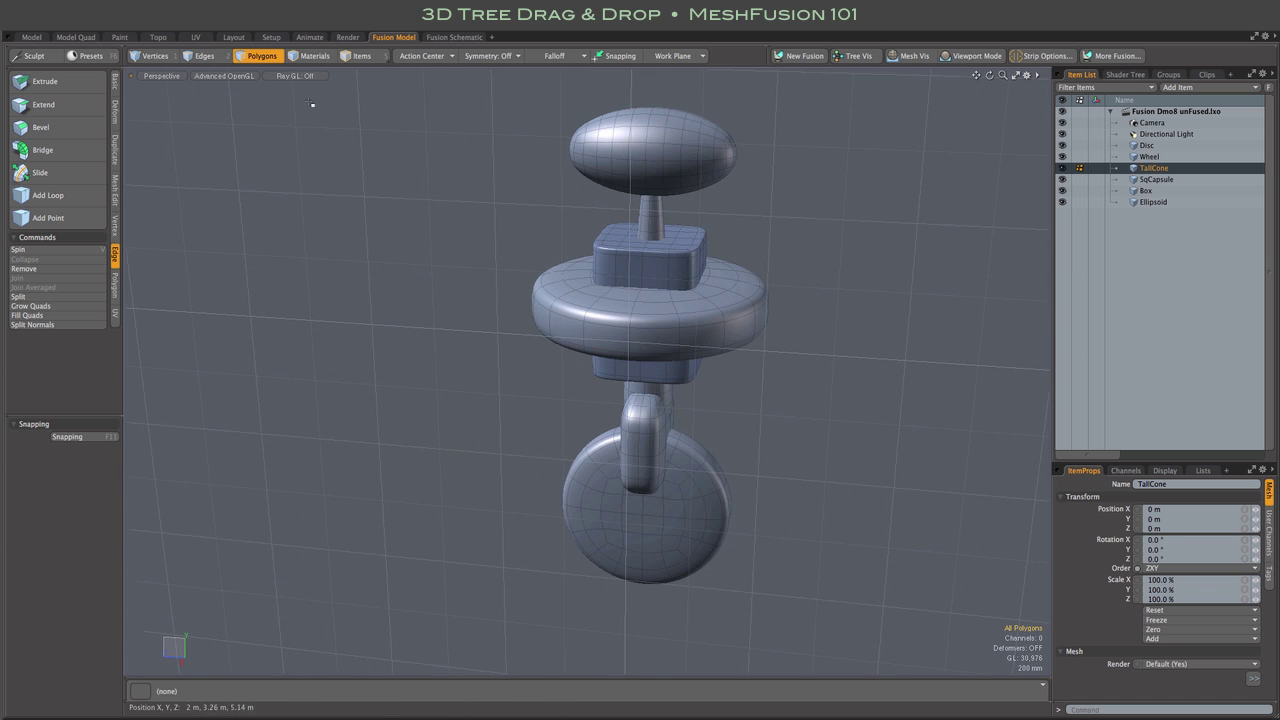
key(5)
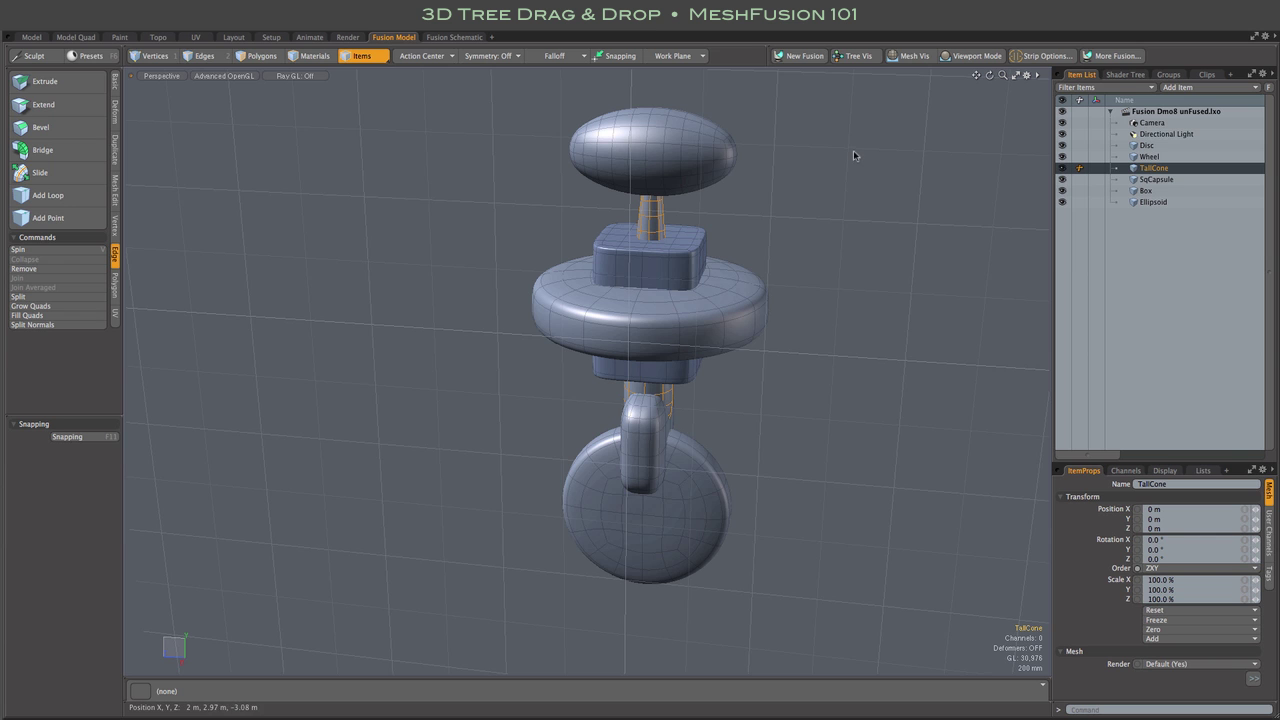
mouse_move(855, 160)
mouse_down()
mouse_move(655, 118)
mouse_move(726, 472)
mouse_move(804, 493)
mouse_up()
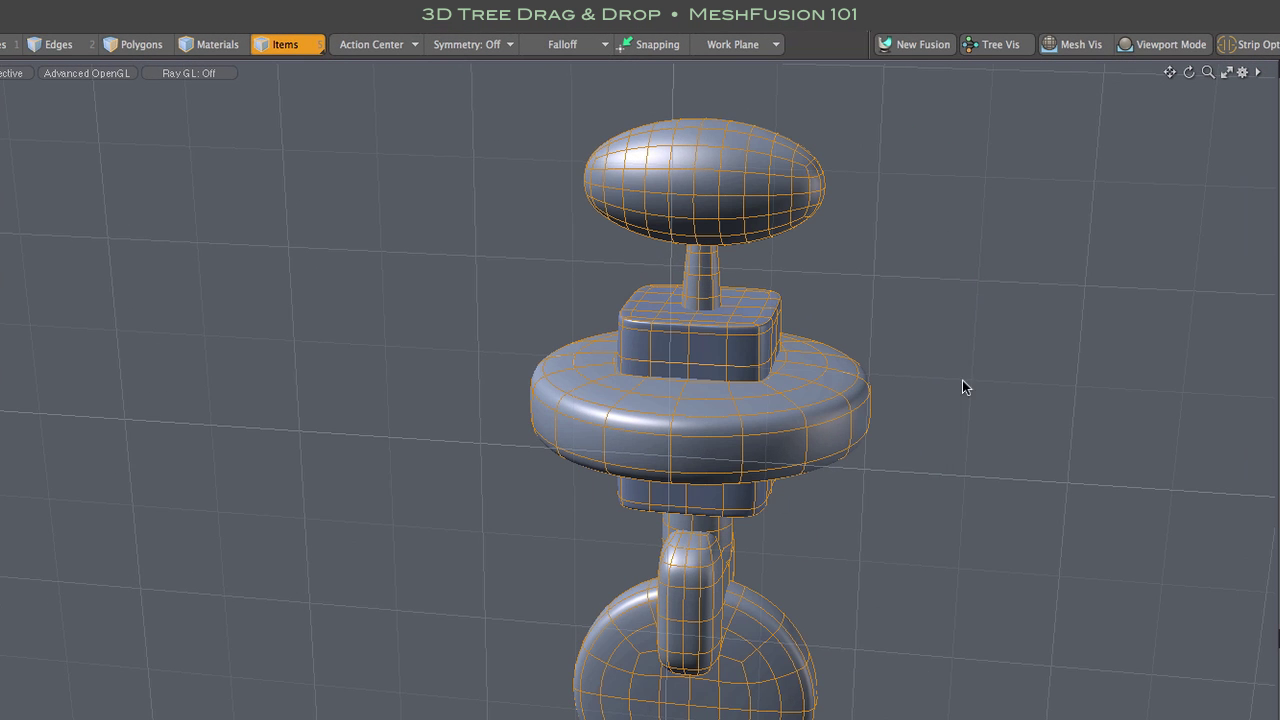
click(943, 45)
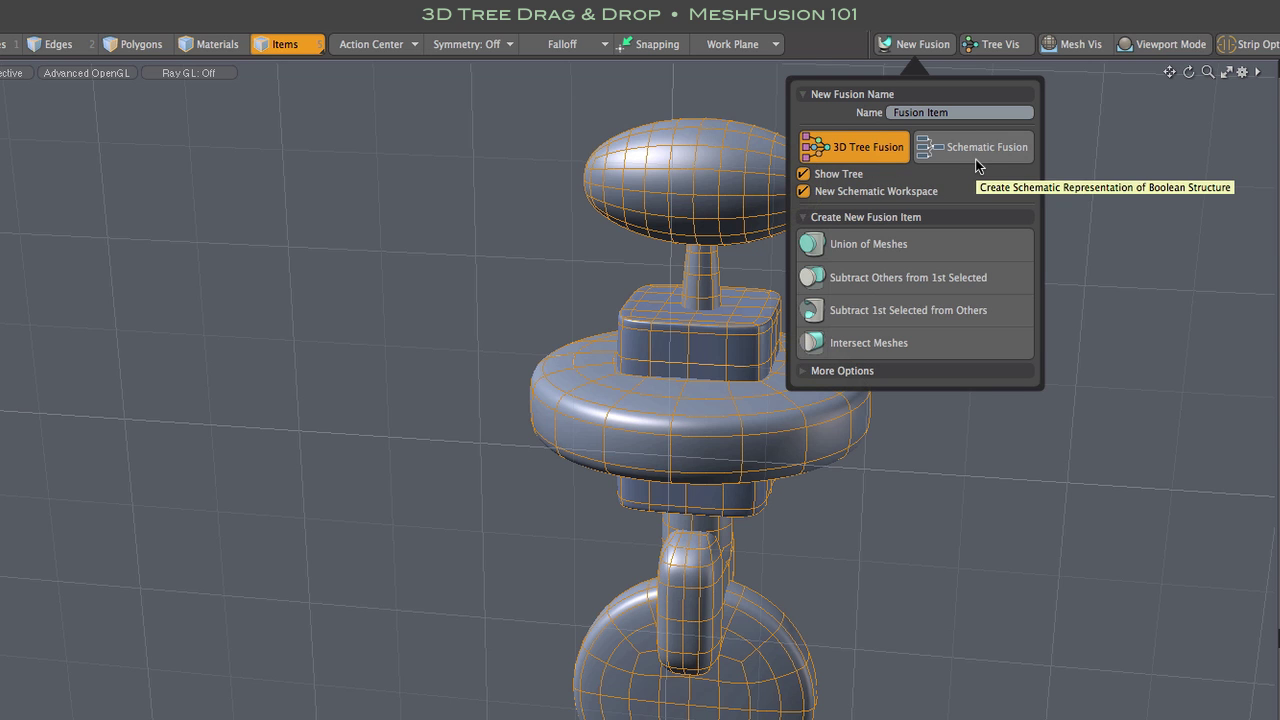
click(992, 240)
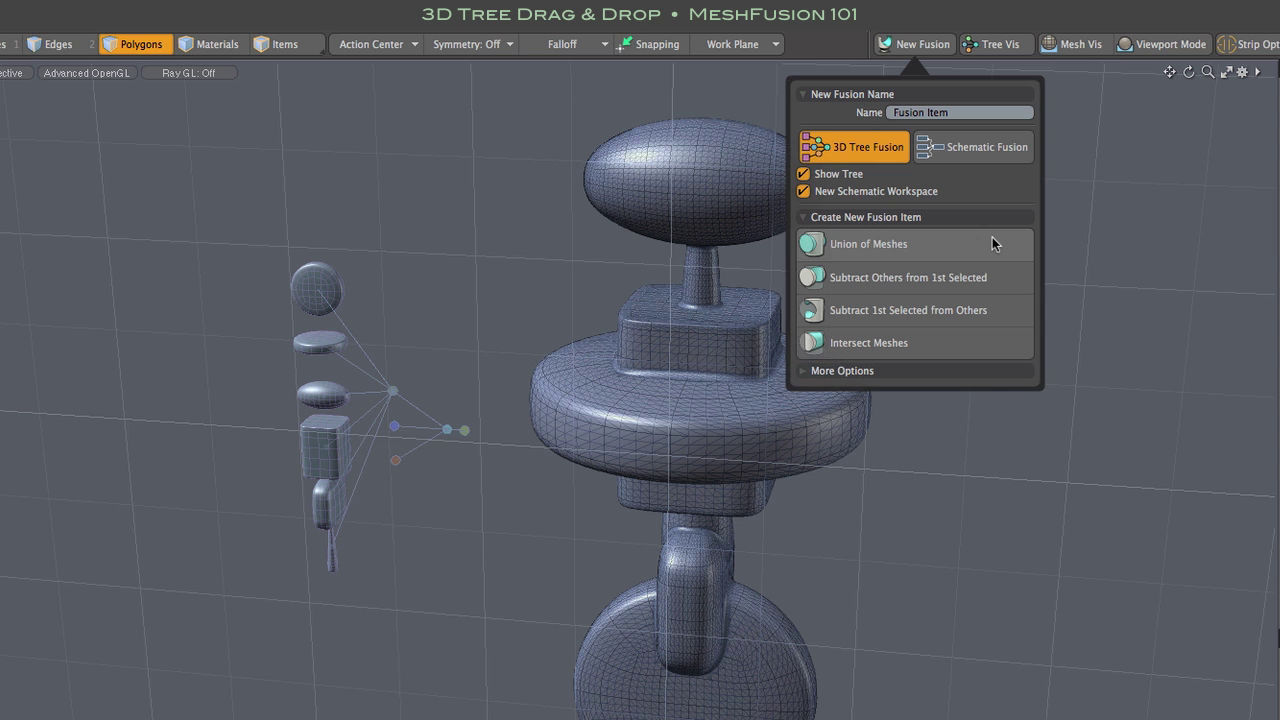
key(Escape)
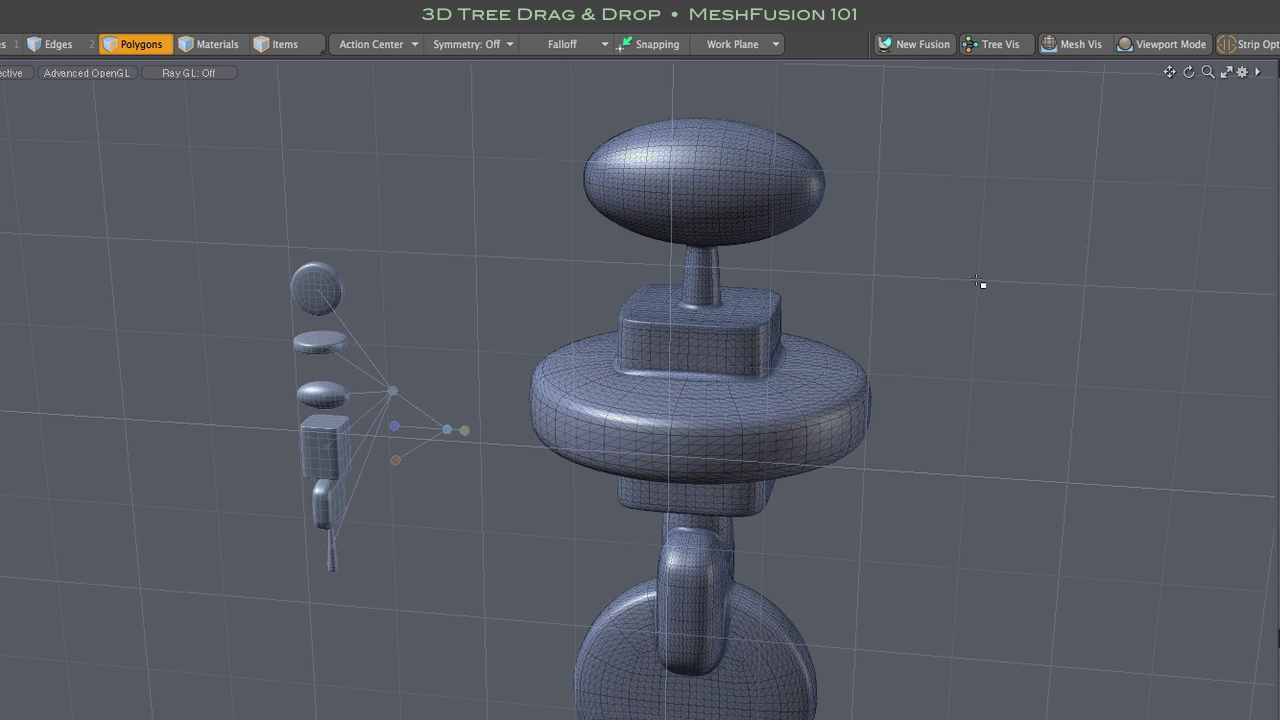
Try dropping the wide horizontal disc onto the box as a plain Subtraction, and undo it
alt+drag(963, 286, 360, 457)
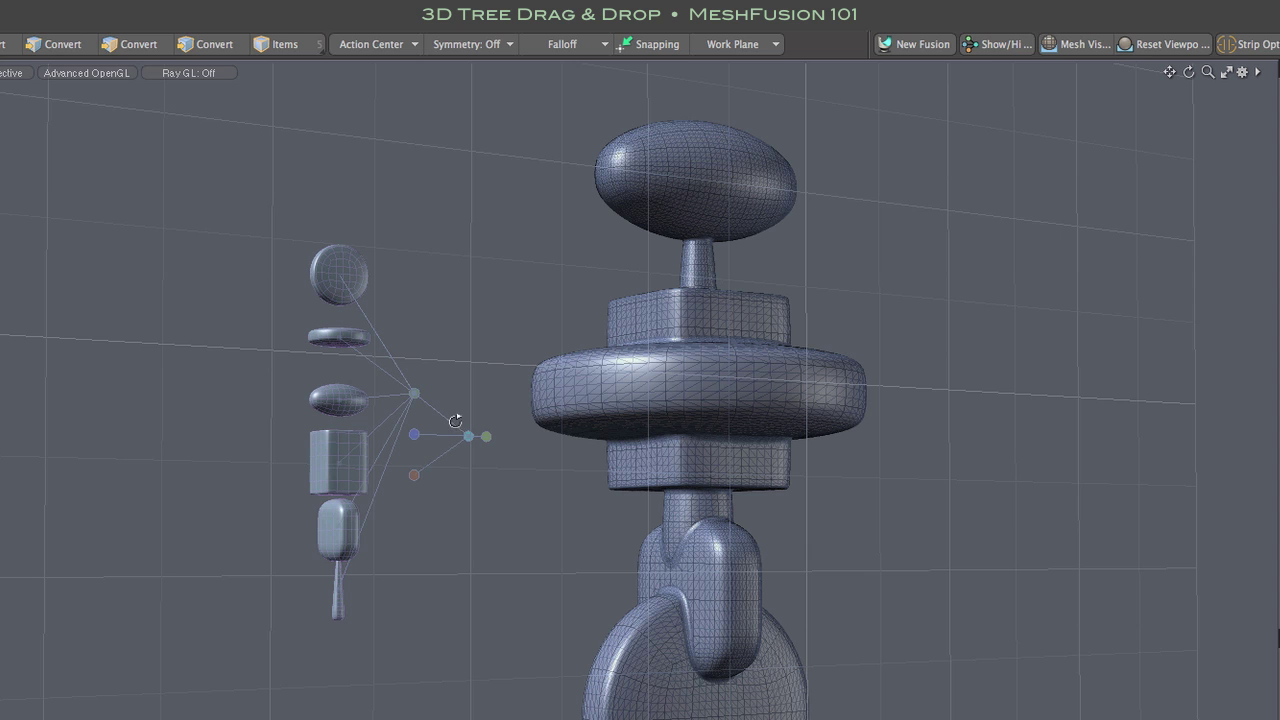
alt+drag(561, 358, 806, 433)
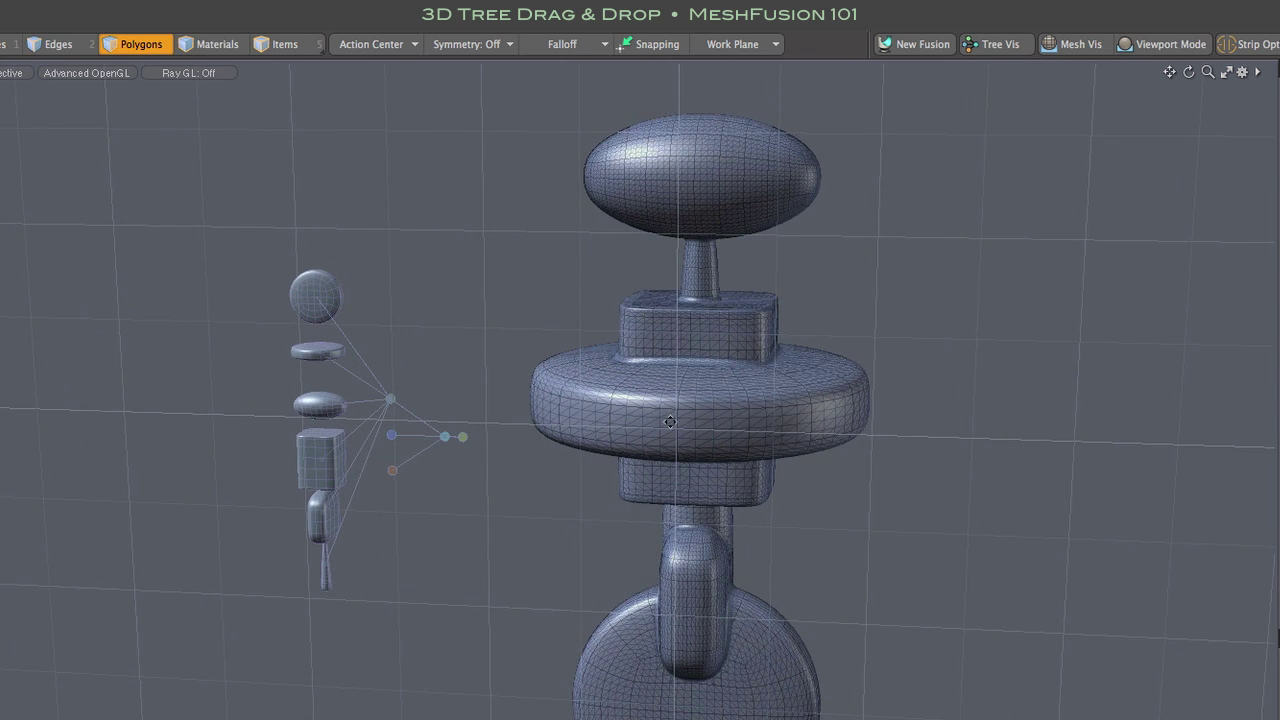
scroll(400, 400, up, 3)
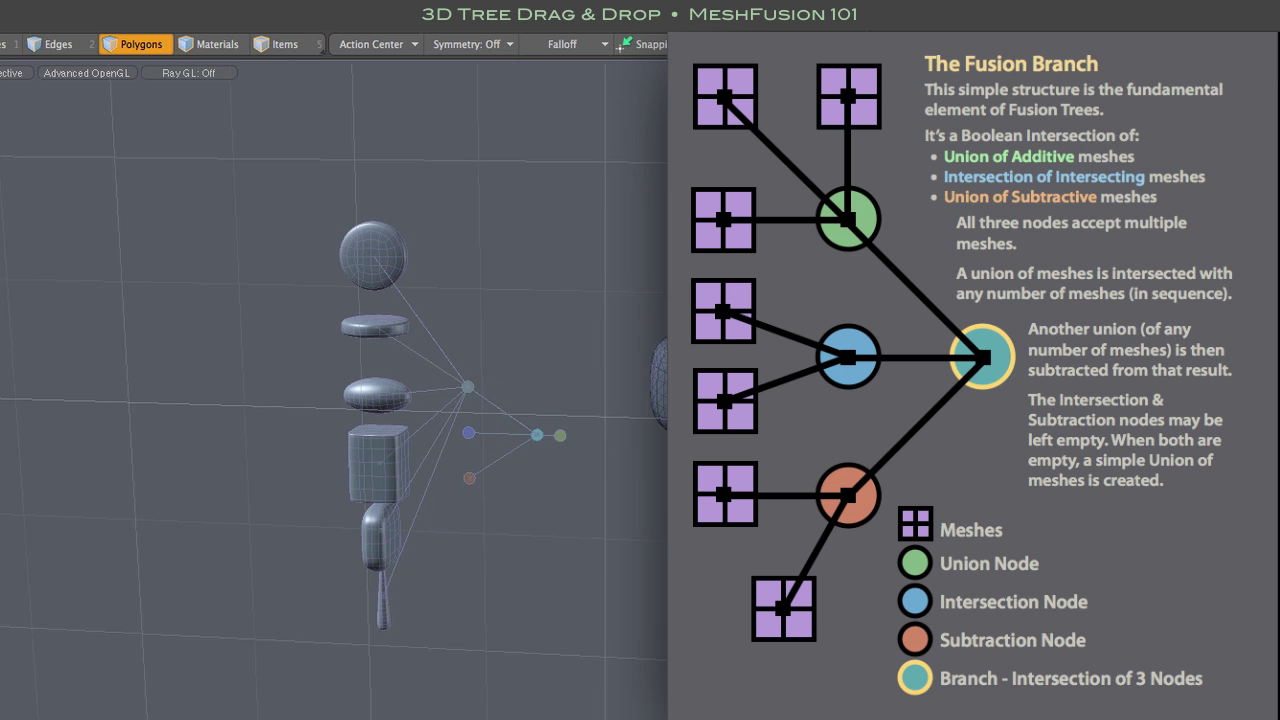
scroll(640, 400, up, 1)
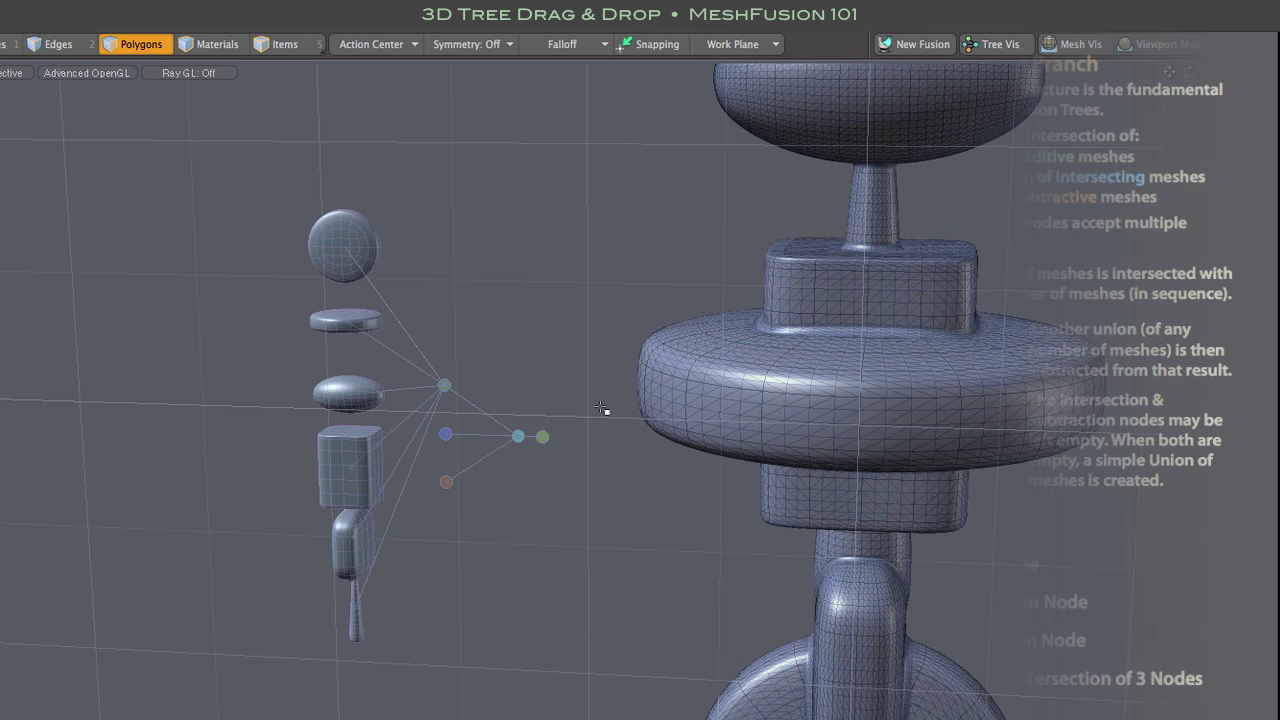
key(5)
click(600, 346)
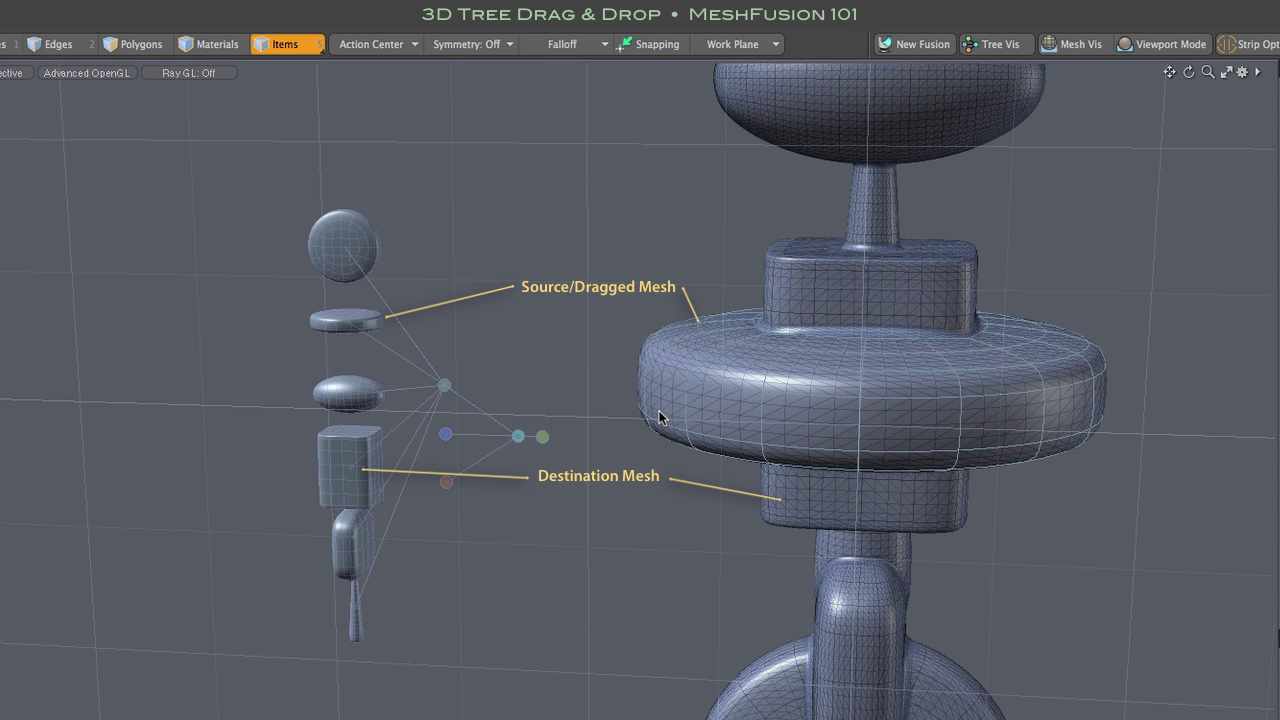
drag(659, 418, 803, 280)
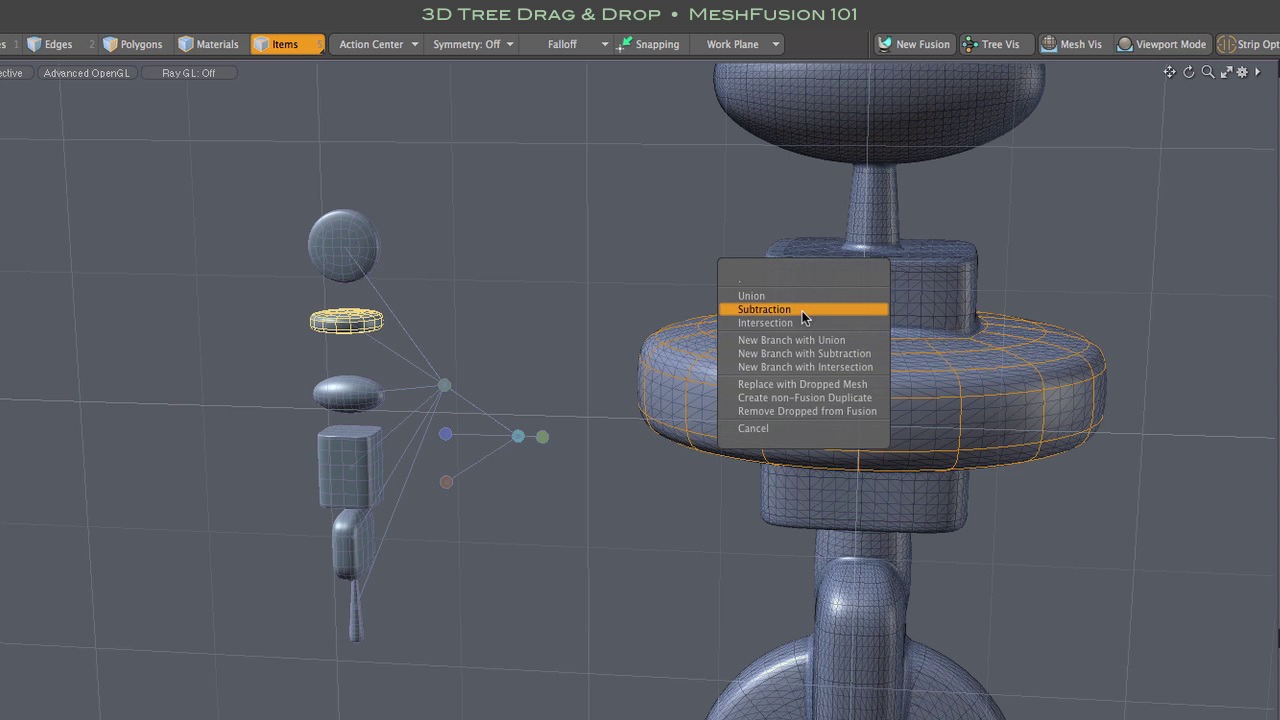
click(803, 310)
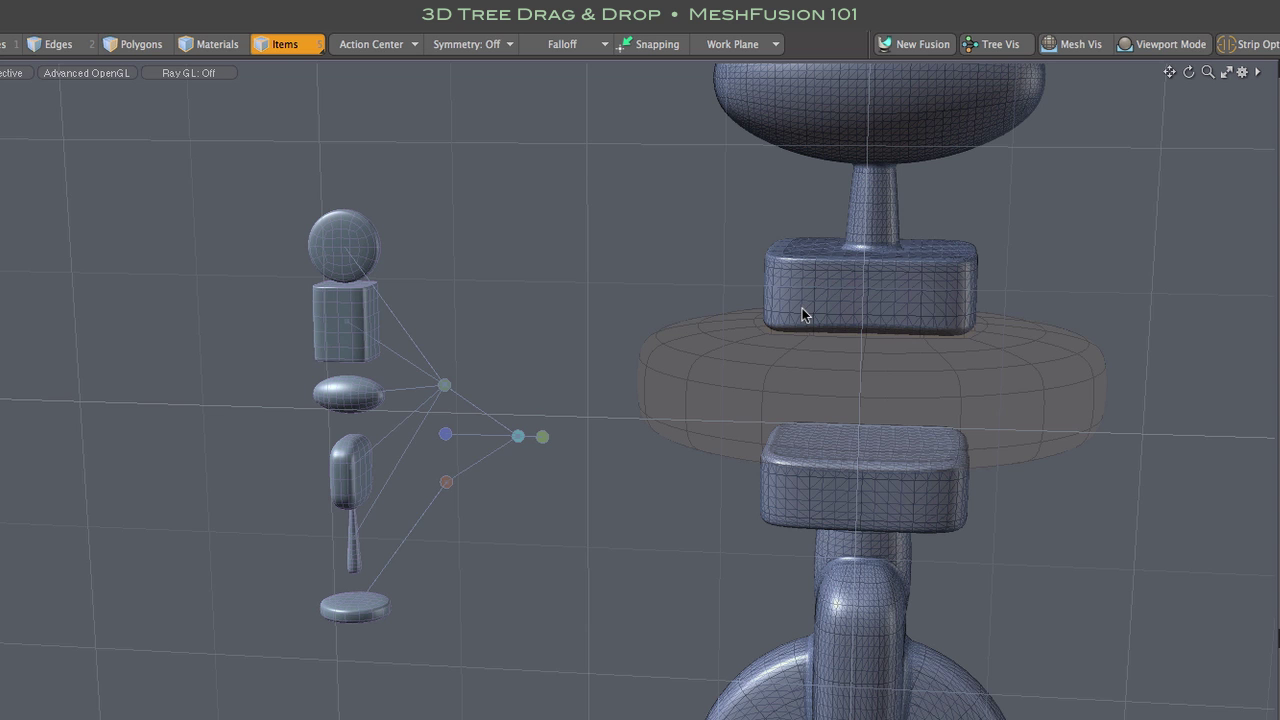
key(ctrl+z)
click(630, 293)
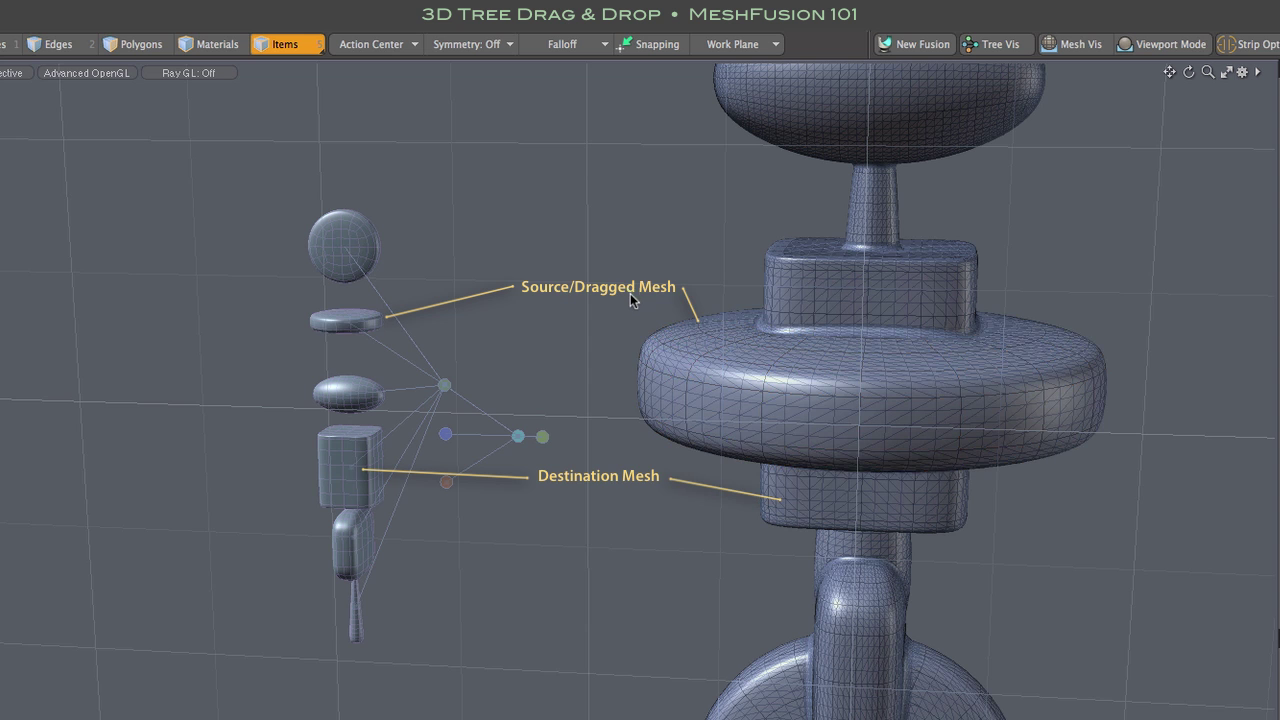
Try dropping the wide horizontal disc onto the box in the model with New Branch with Subtraction, and undo it
drag(676, 337, 804, 284)
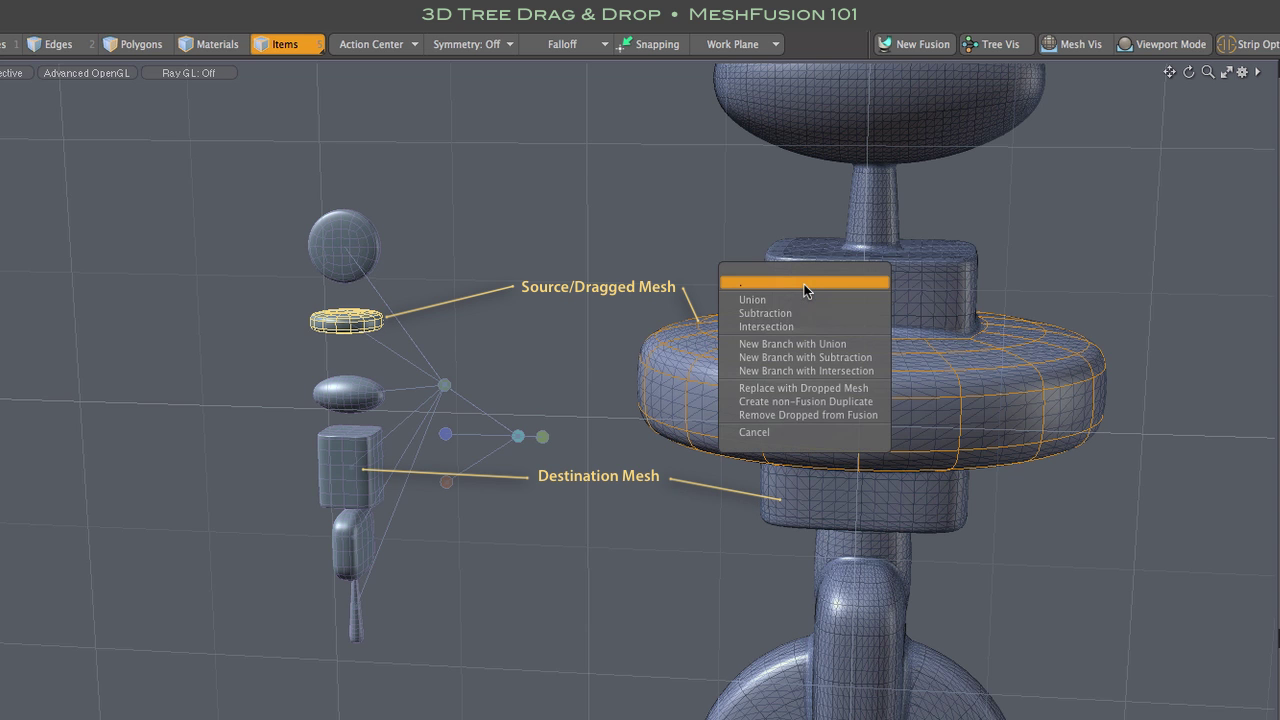
click(808, 358)
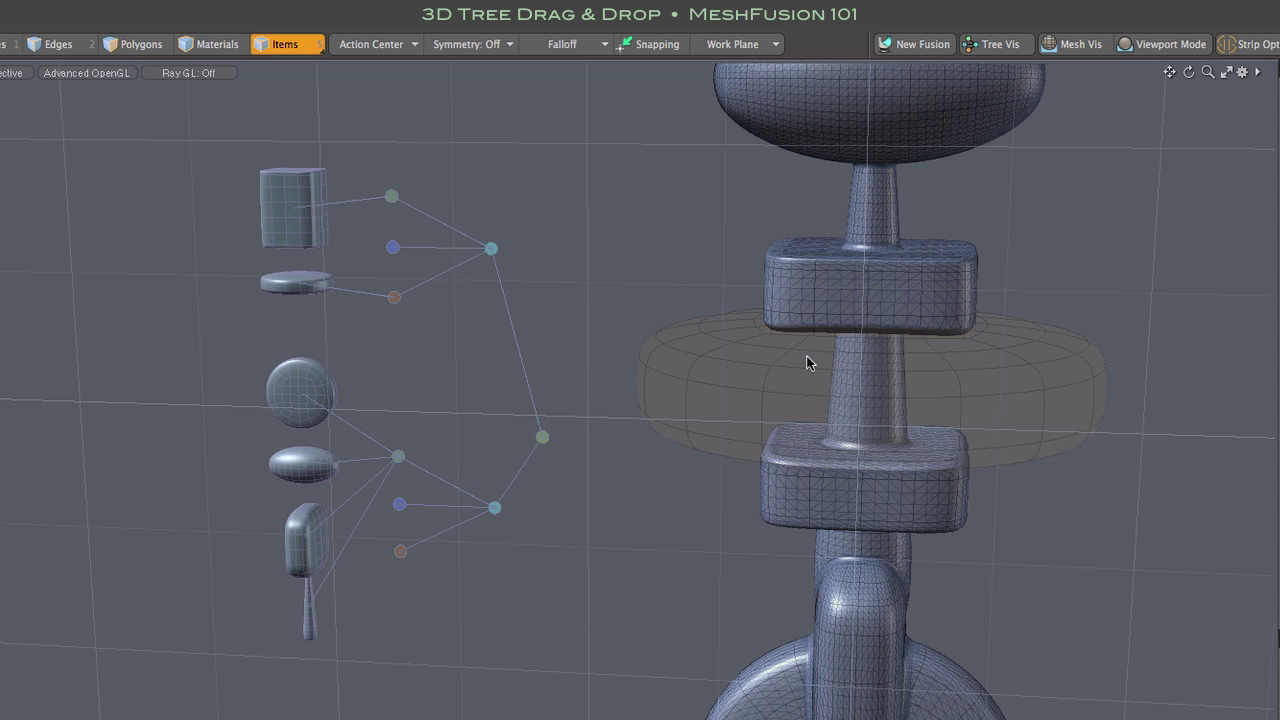
alt+drag(749, 351, 684, 271)
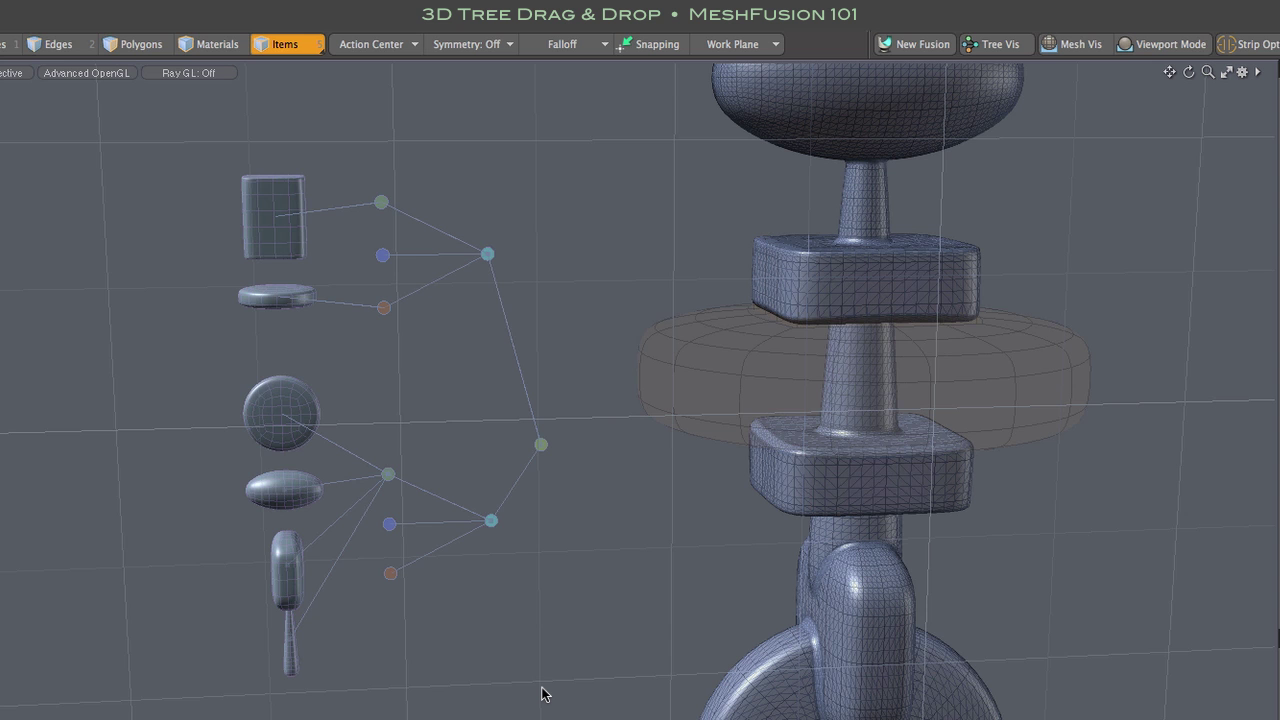
key(ctrl+z)
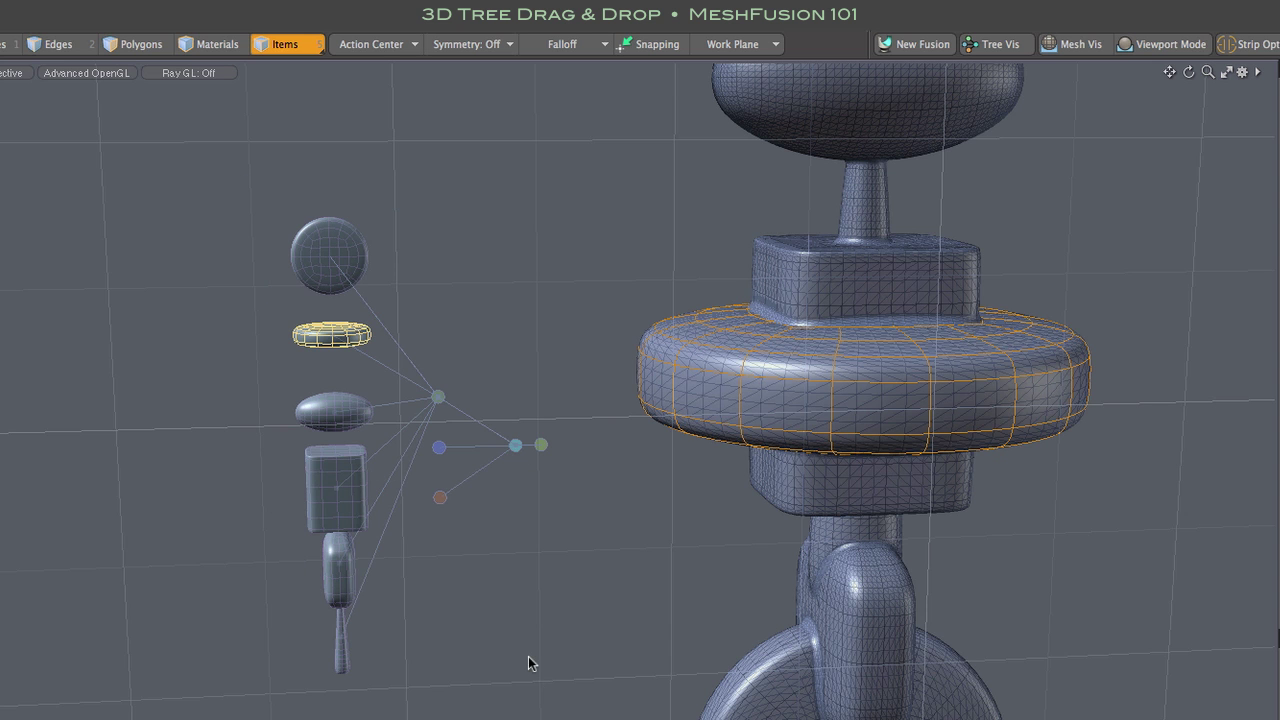
click(527, 654)
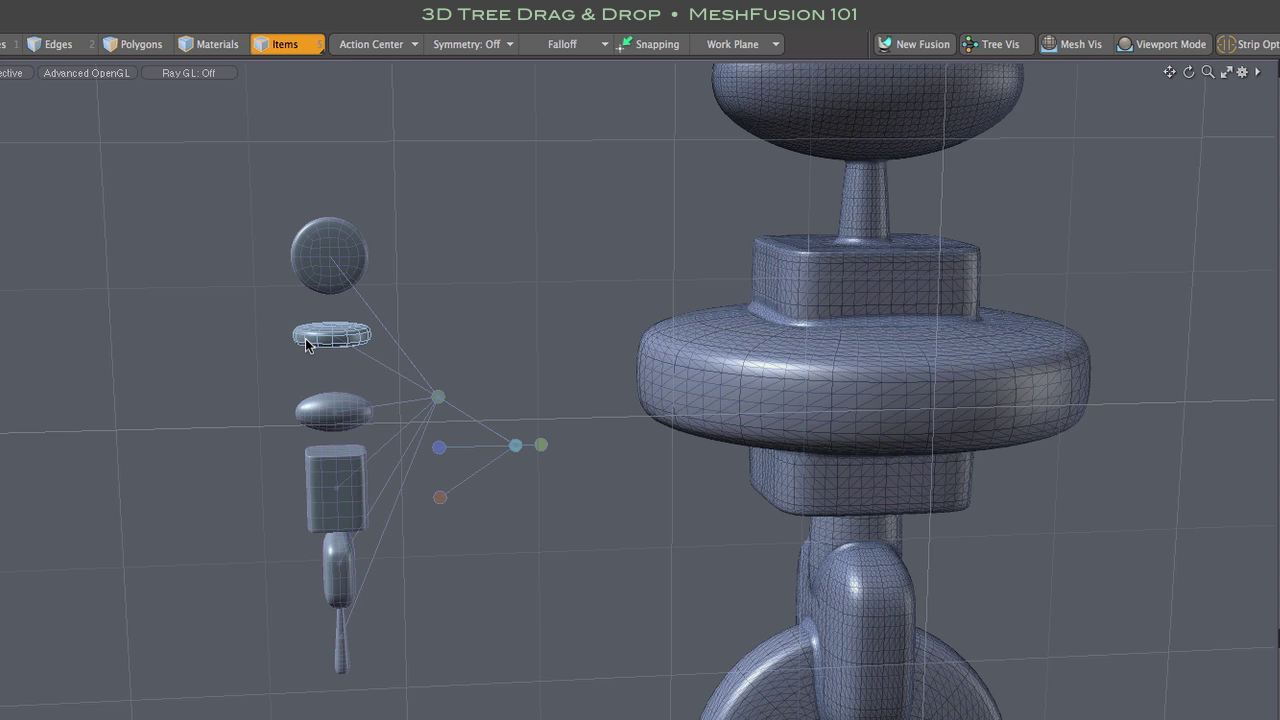
Within the 3D tree, drop the flat disc onto the box as New Branch with Subtraction, leaving nothing selected
drag(304, 339, 324, 477)
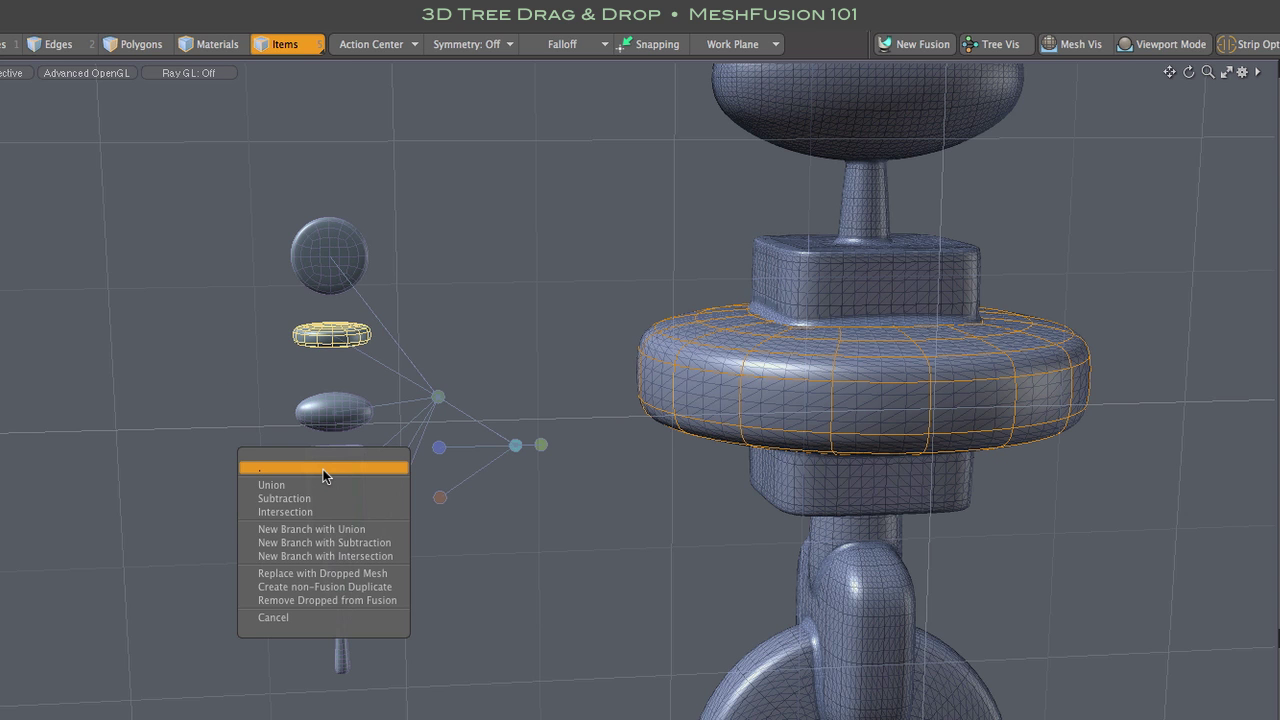
click(327, 543)
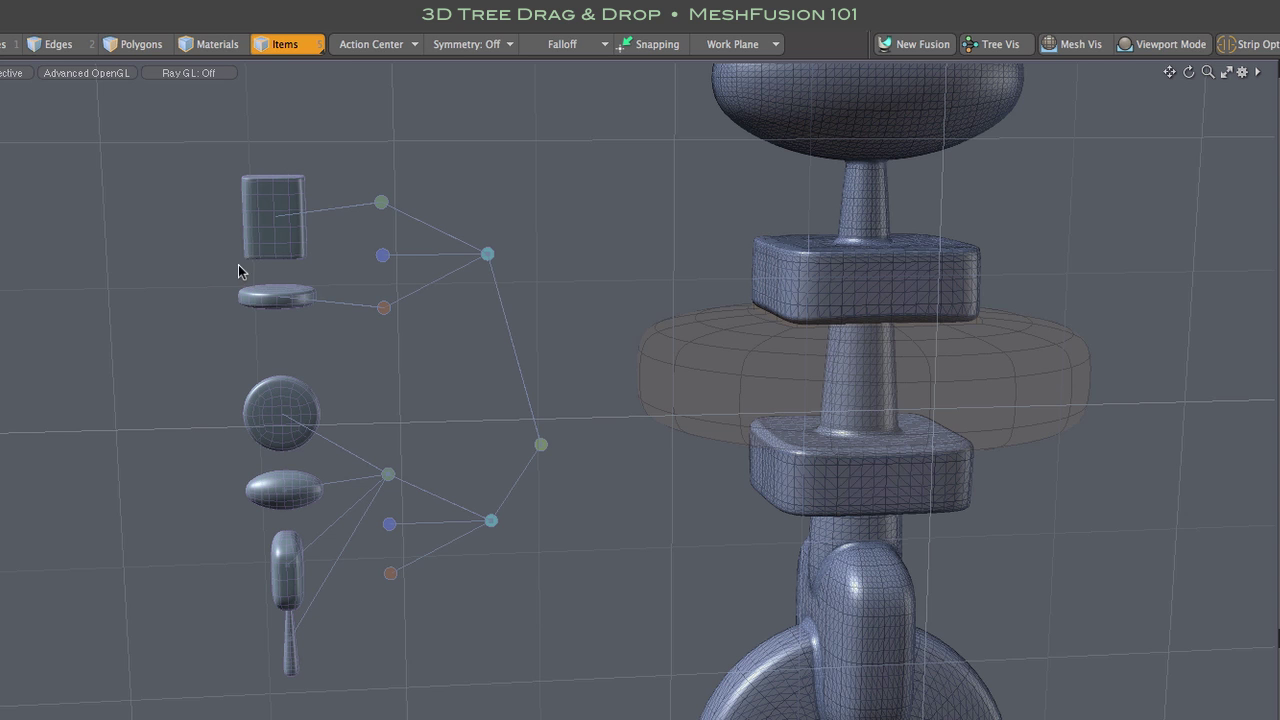
drag(258, 250, 172, 341)
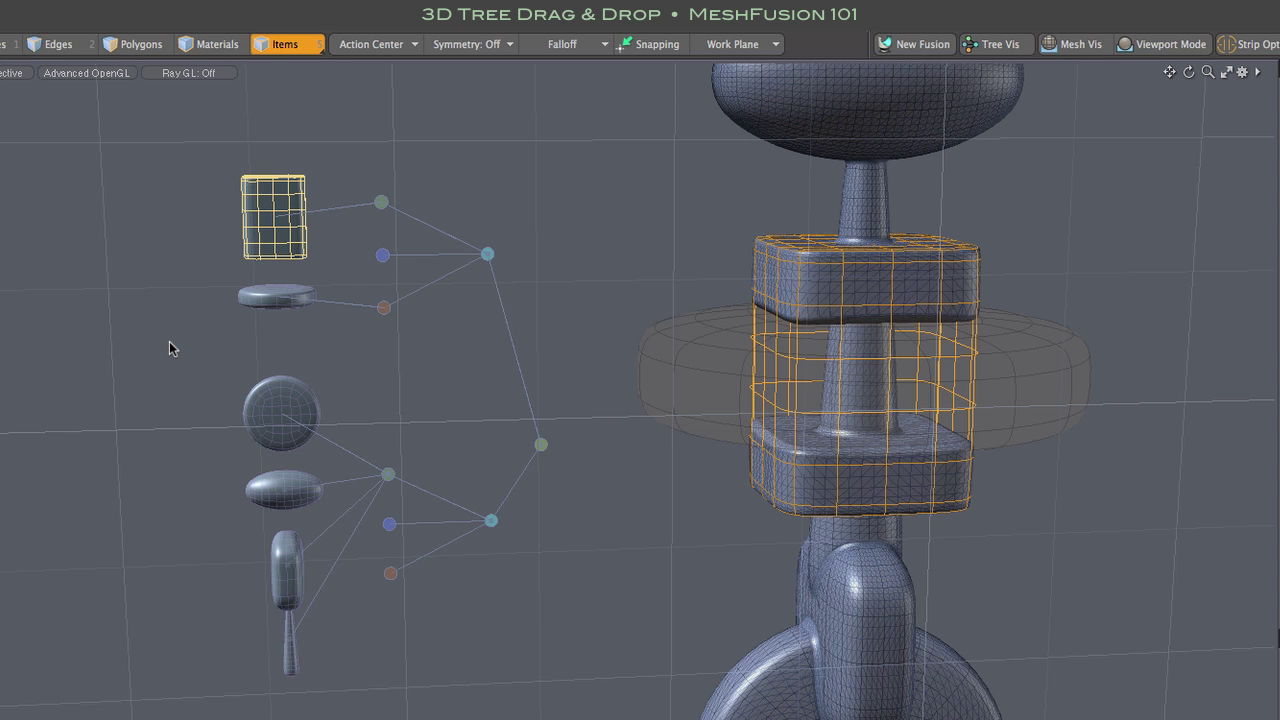
click(169, 342)
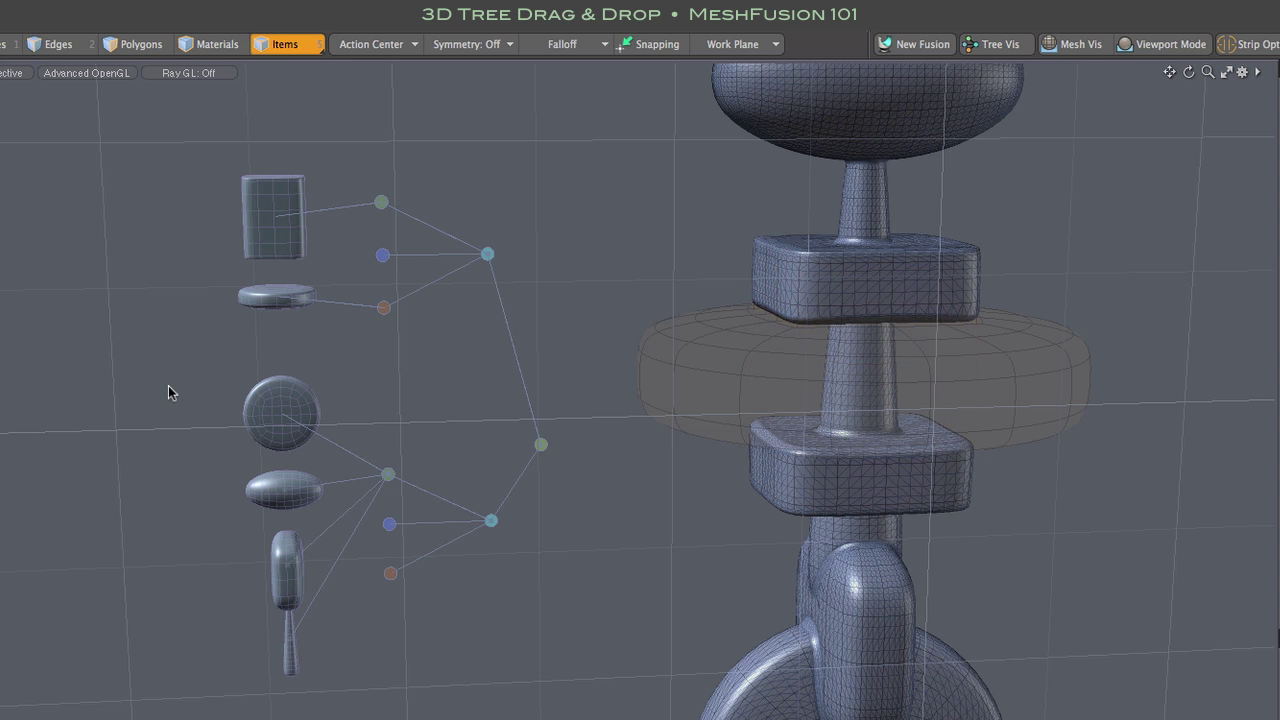
Move the round wheel mesh to the subtraction node of the lower tree branch
drag(266, 445, 390, 577)
click(388, 605)
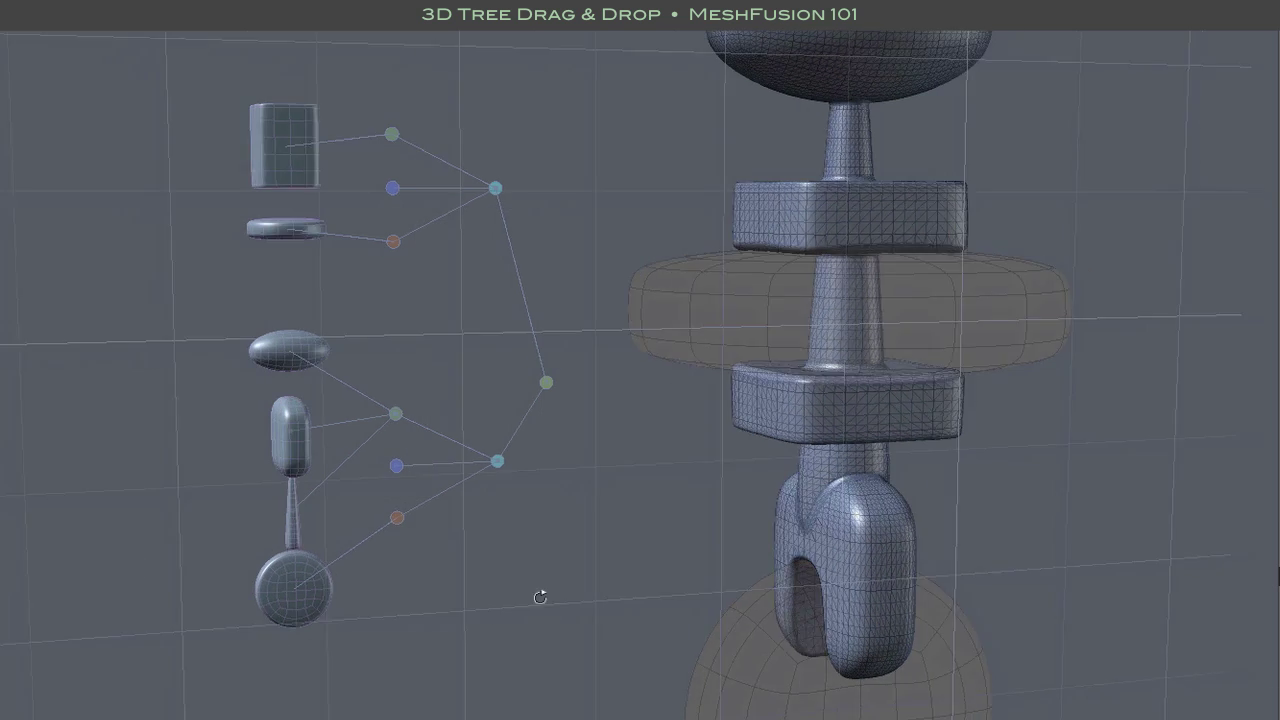
alt+drag(540, 597, 506, 608)
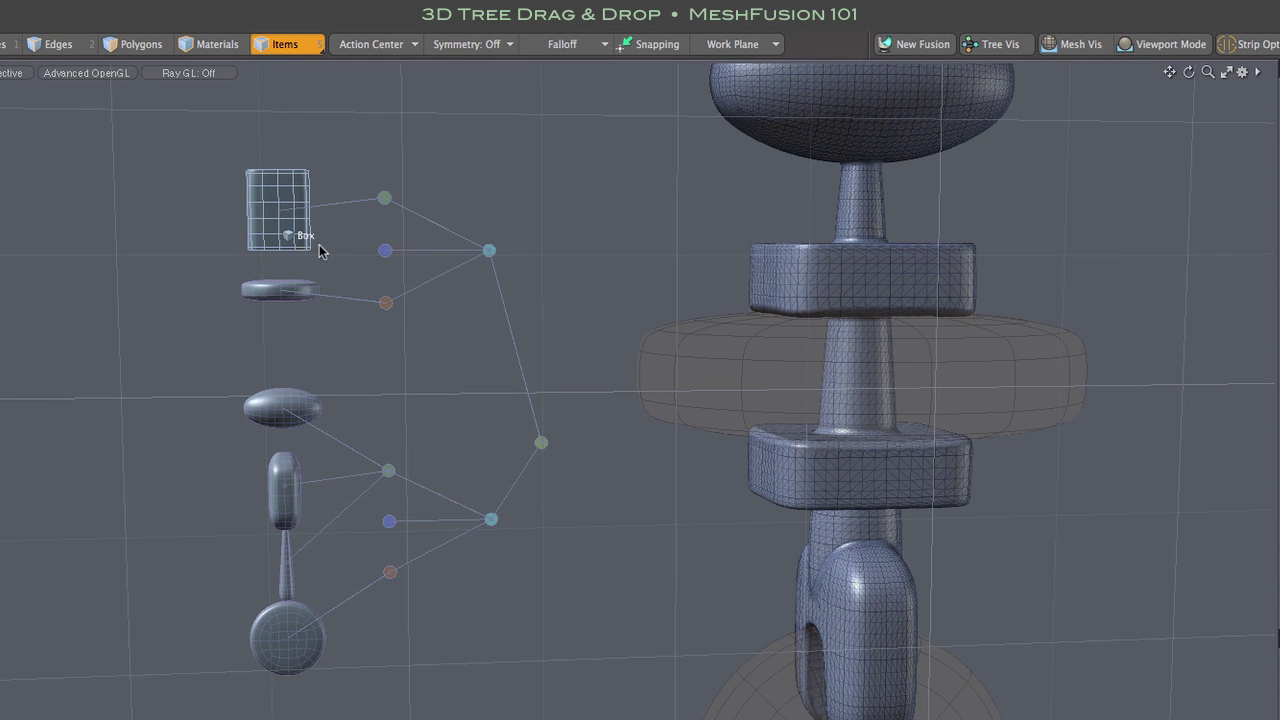
Drop the box onto its own union node and duplicate the mesh in the tree
drag(320, 251, 379, 196)
click(390, 162)
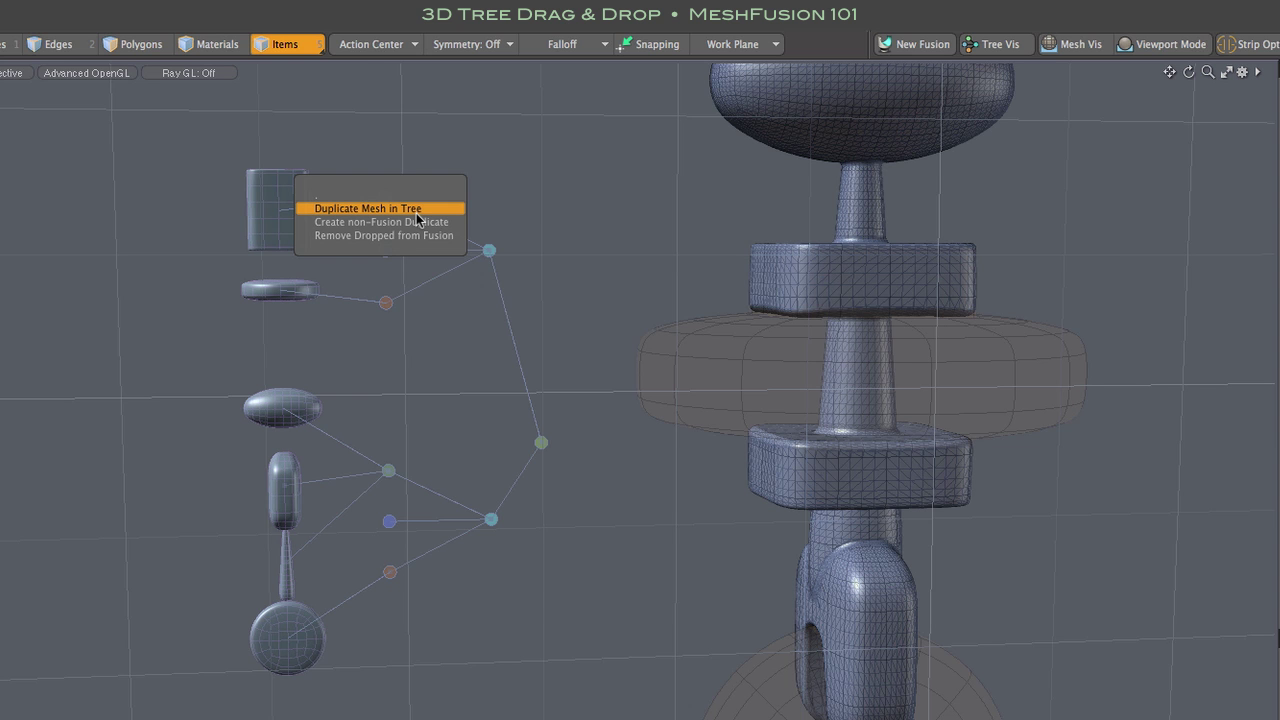
click(367, 208)
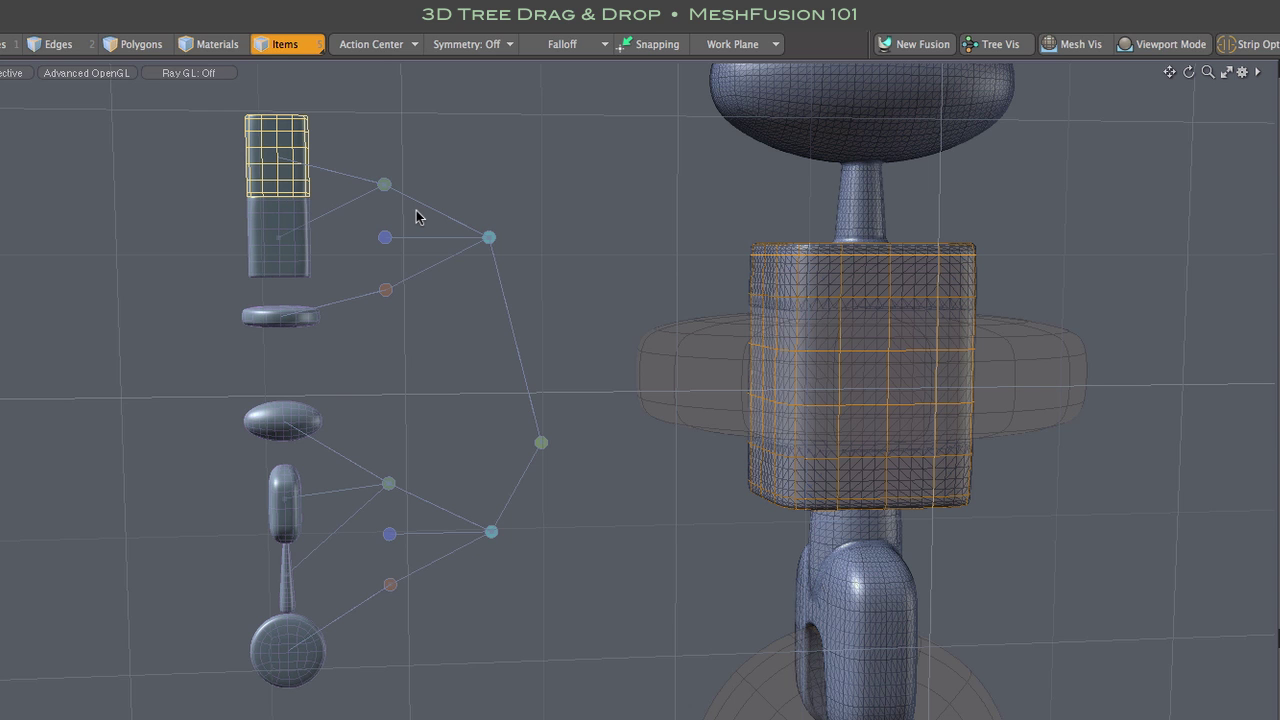
Stretch the duplicated box's polygons along the Z axis to slightly wider than the subtracted disc
click(655, 252)
key(3)
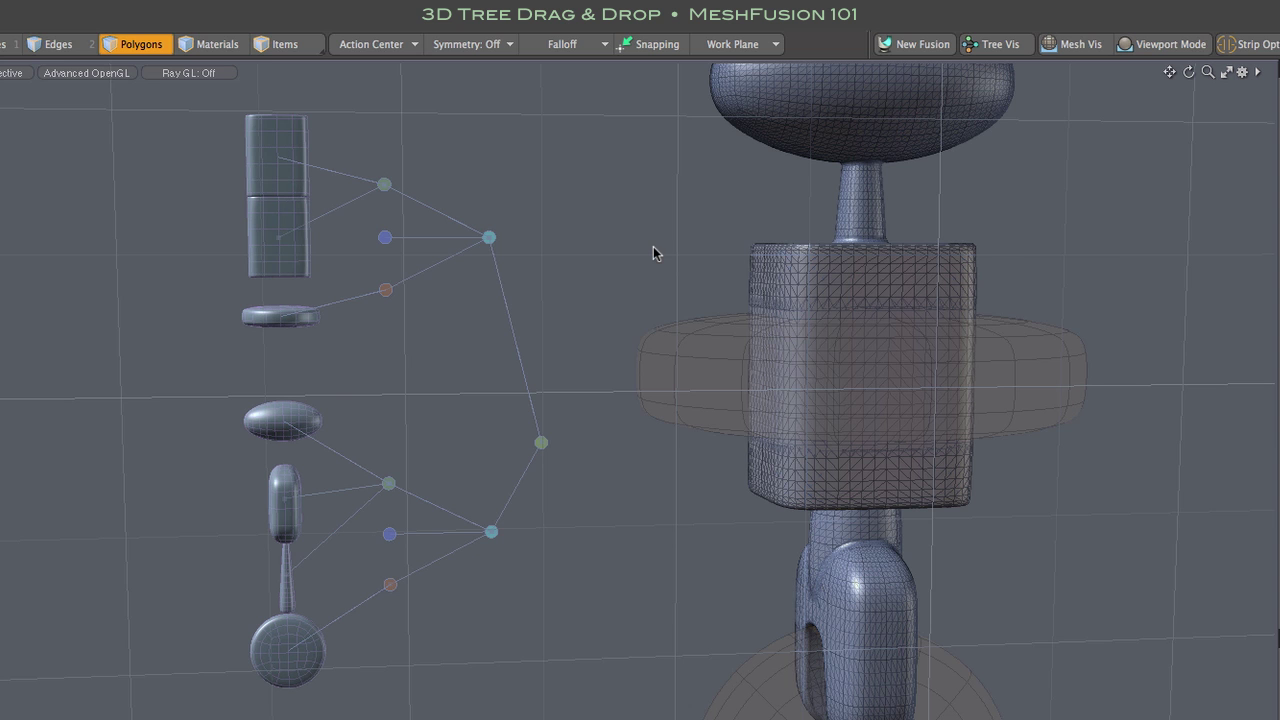
key(w)
drag(786, 376, 666, 373)
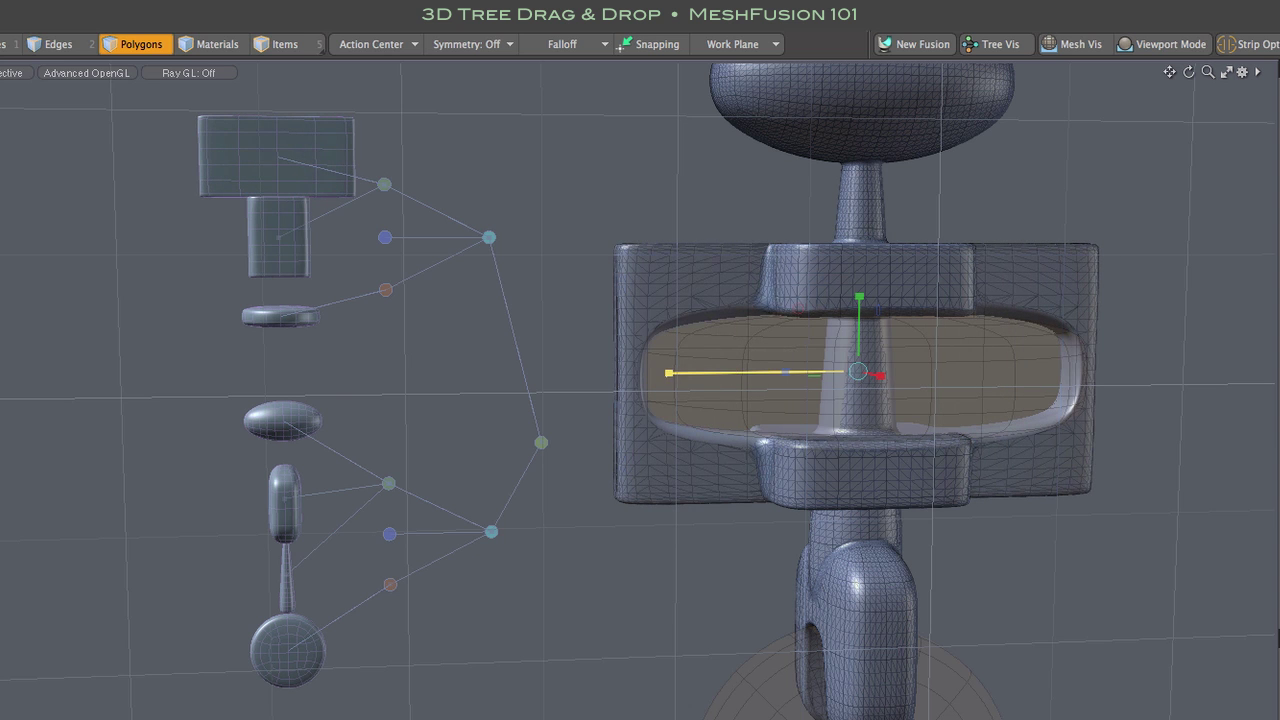
alt+drag(999, 388, 996, 414)
key(3)
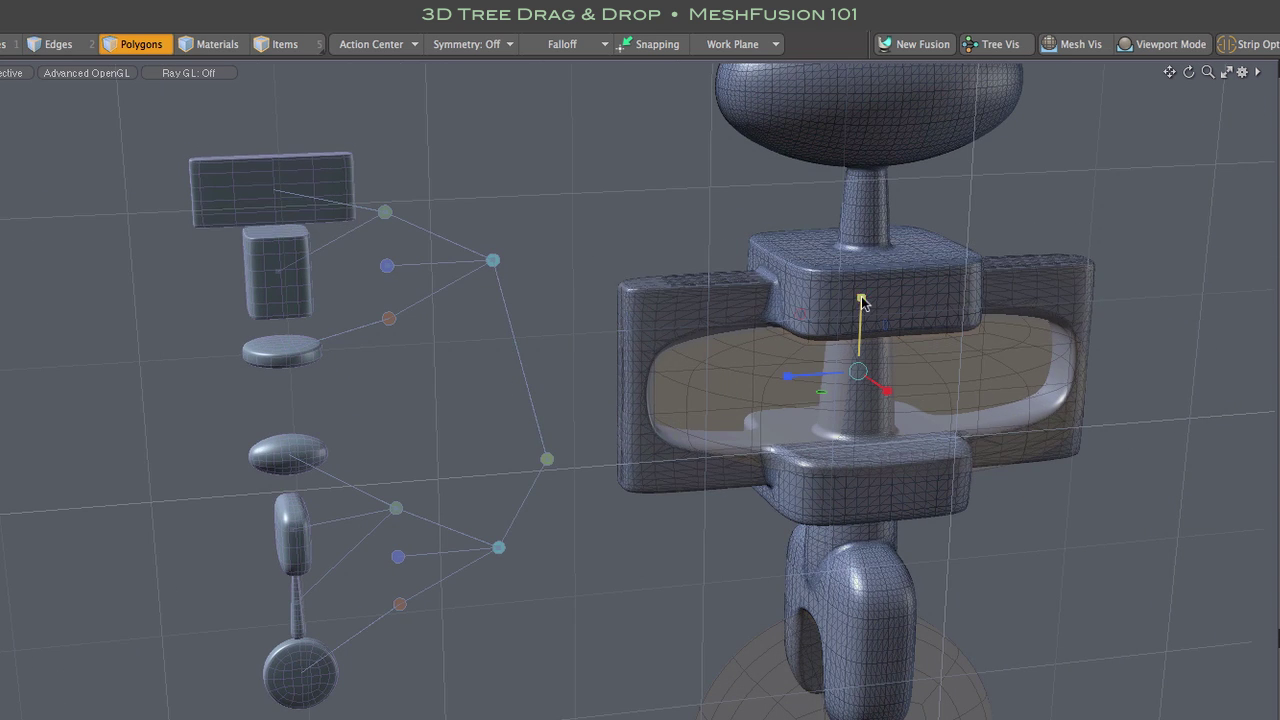
alt+drag(1070, 390, 1169, 380)
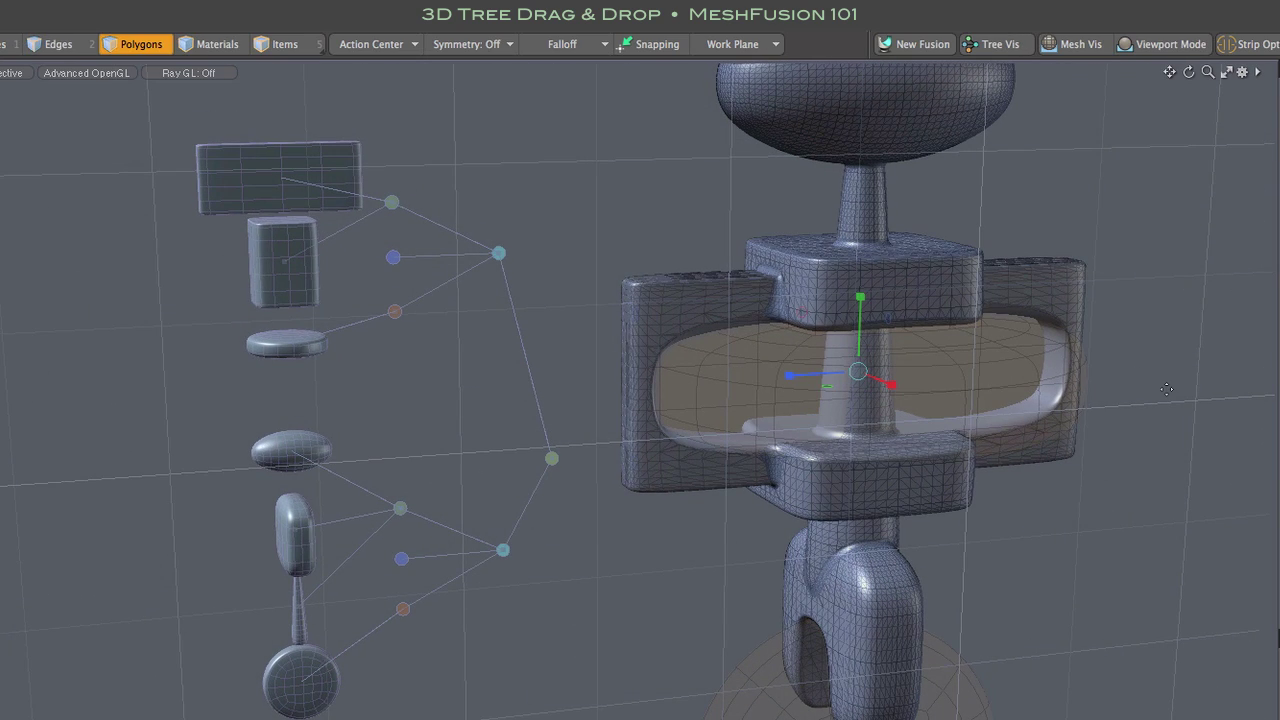
key(2)
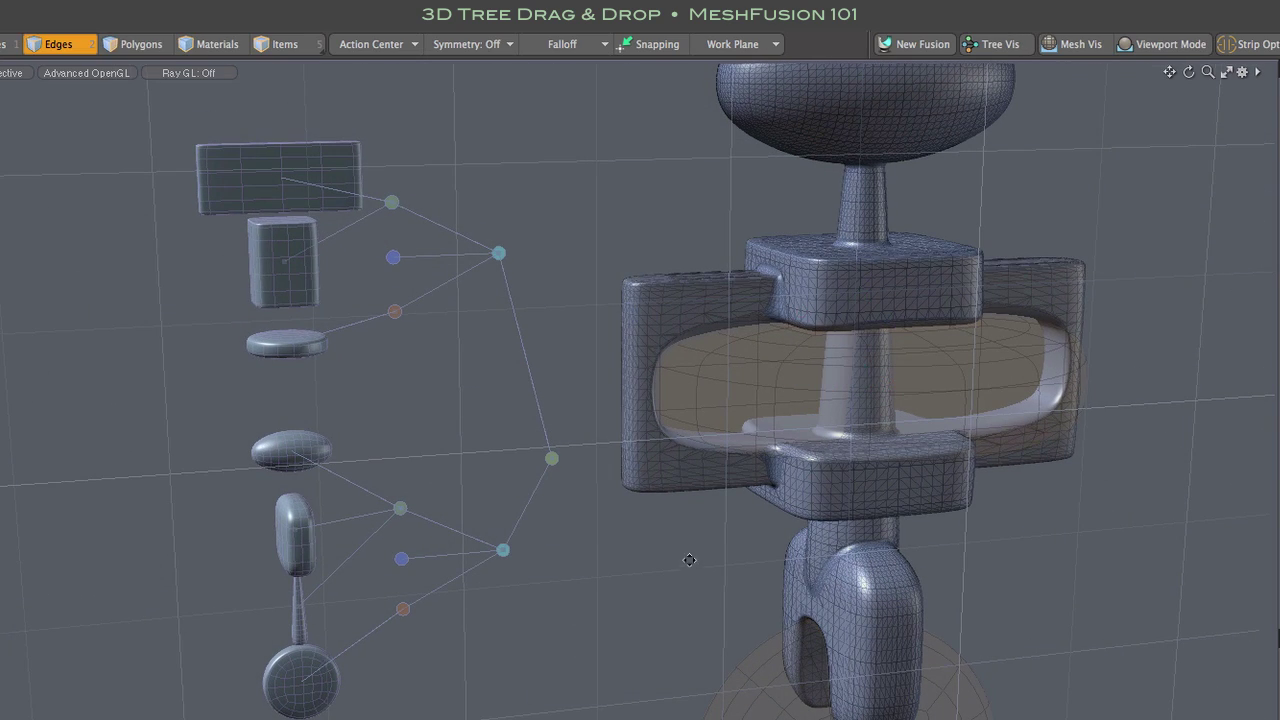
Add the barrel mesh from the Qbics presets and raise it as an item to about 2.33 m in Y, through the ellipsoid
alt+shift+drag(689, 560, 723, 679)
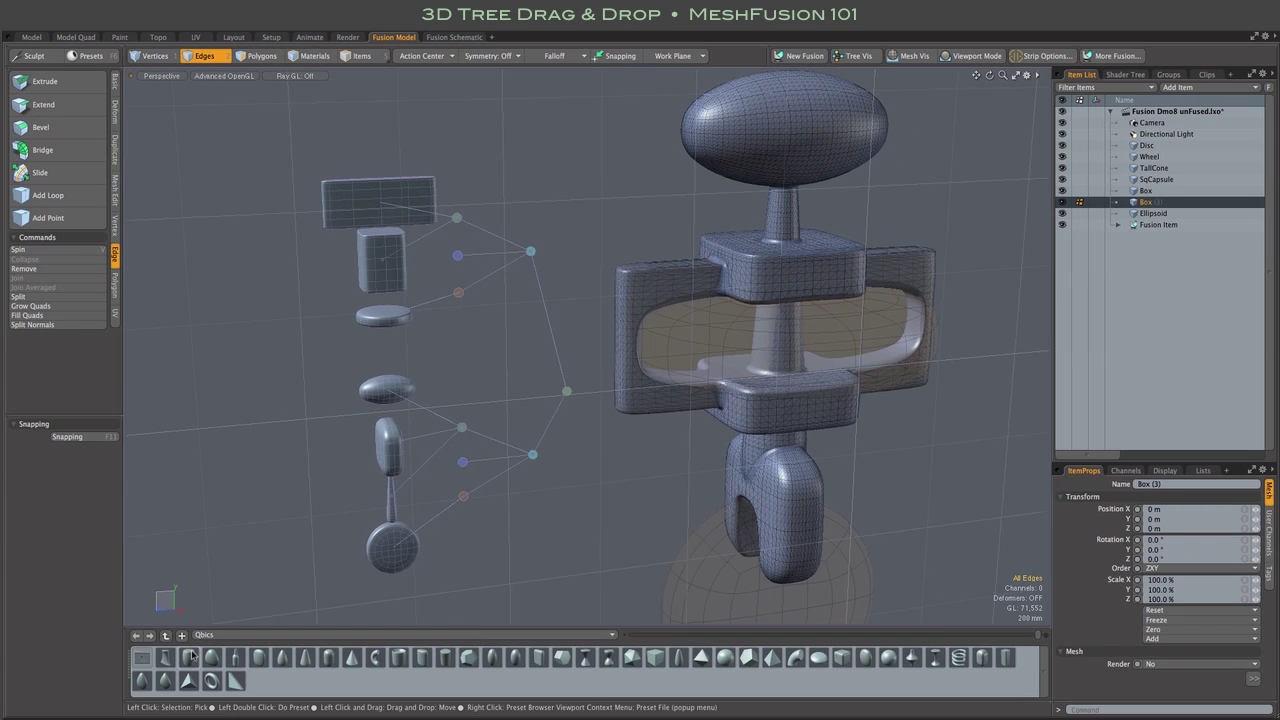
double_click(188, 657)
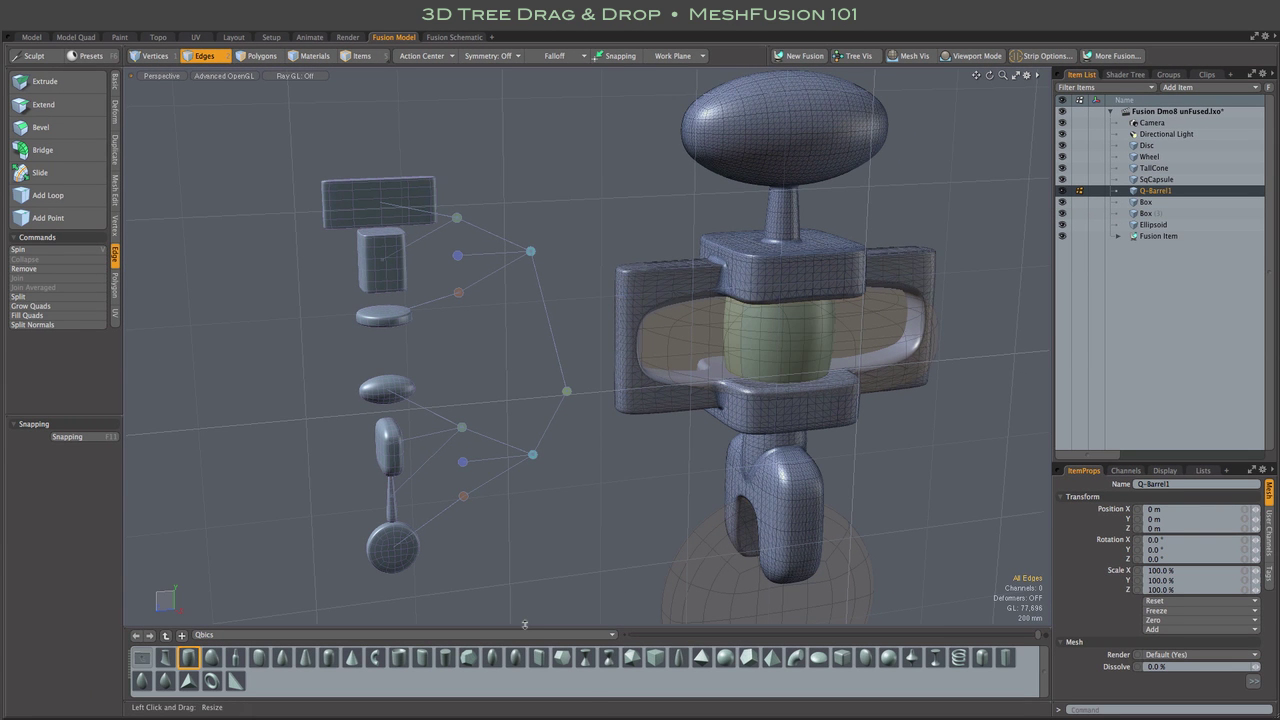
key(5)
key(y)
drag(779, 290, 779, 195)
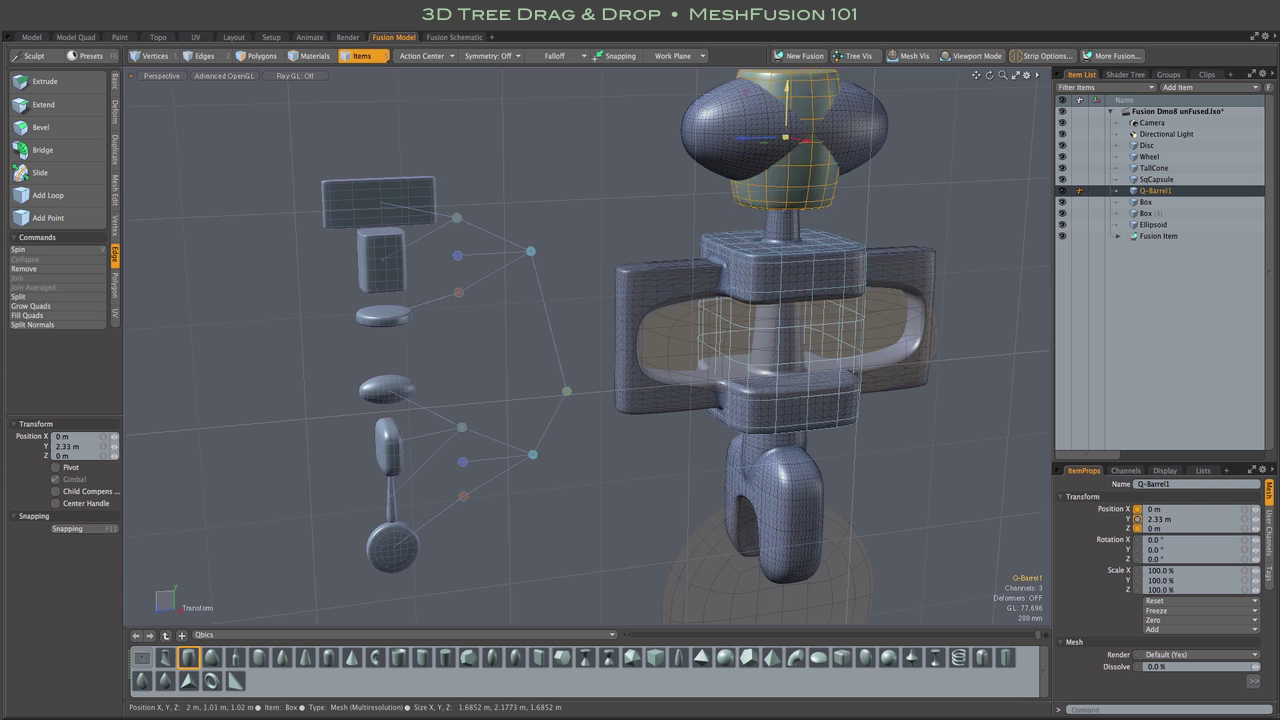
Scale the barrel uniformly to 123% and drop it onto the fused ellipsoid as a union
alt+drag(570, 235, 609, 215)
key(r)
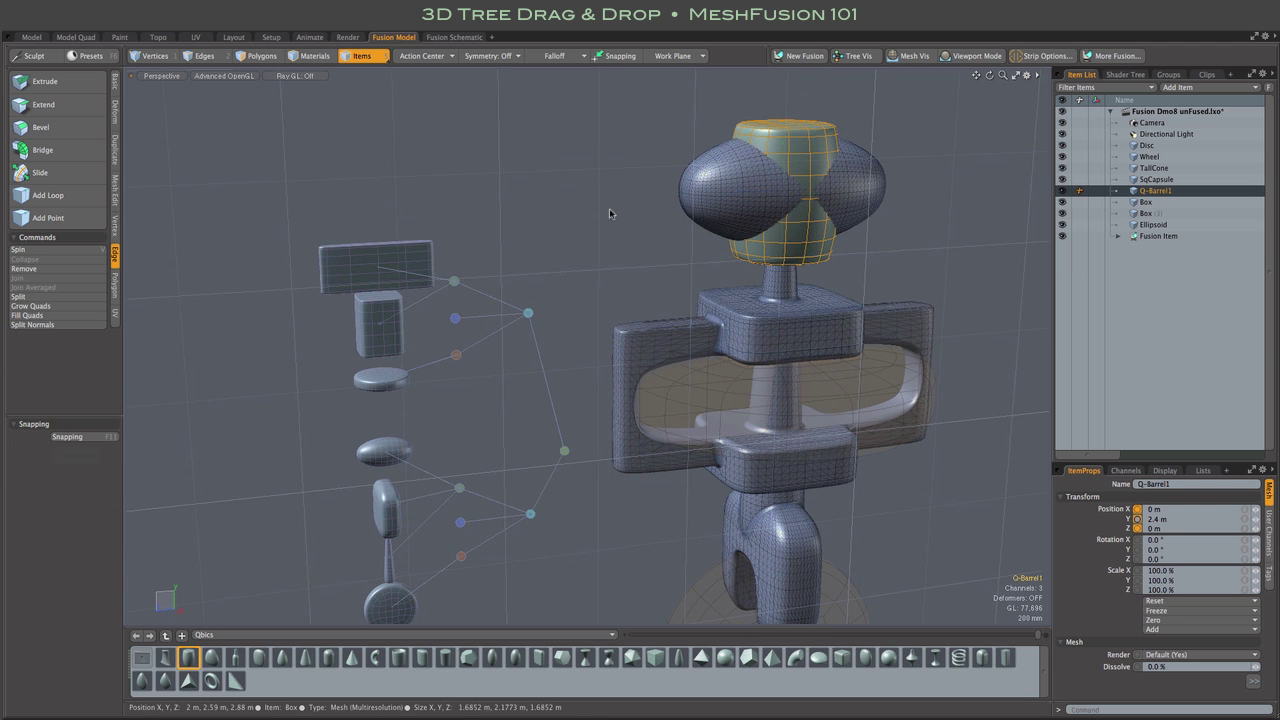
drag(794, 197, 913, 237)
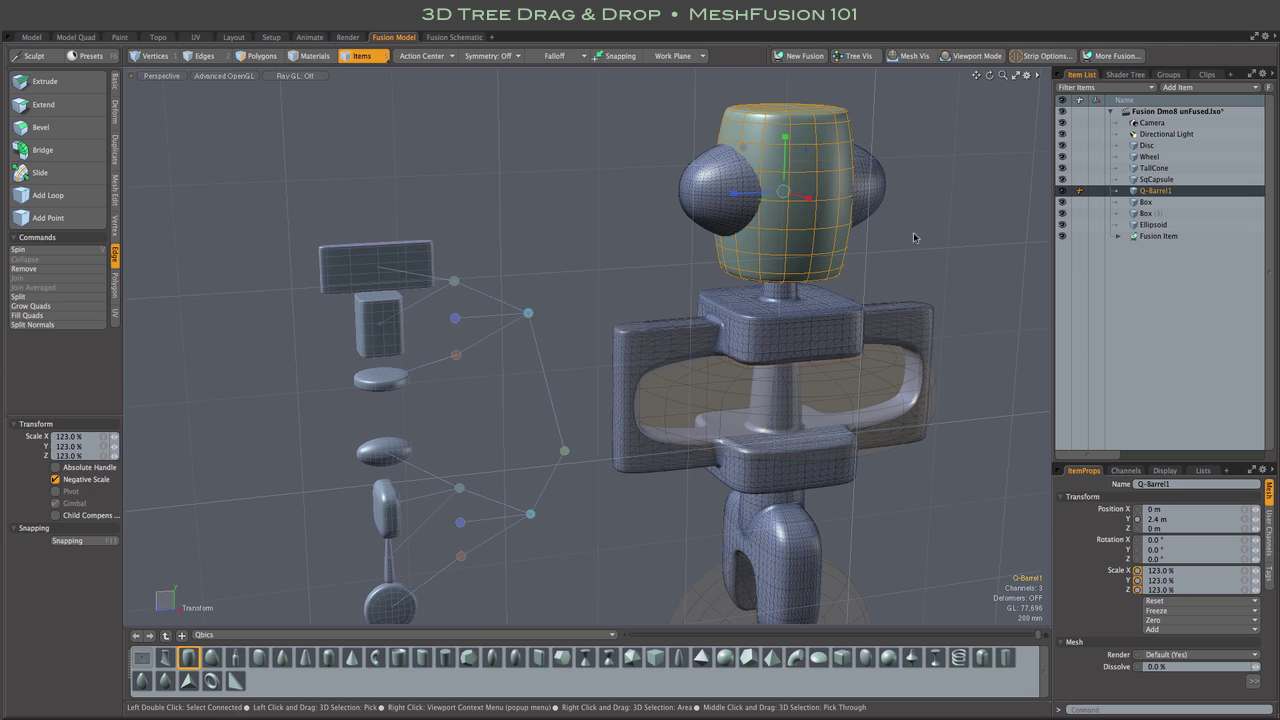
key(space)
drag(758, 140, 690, 180)
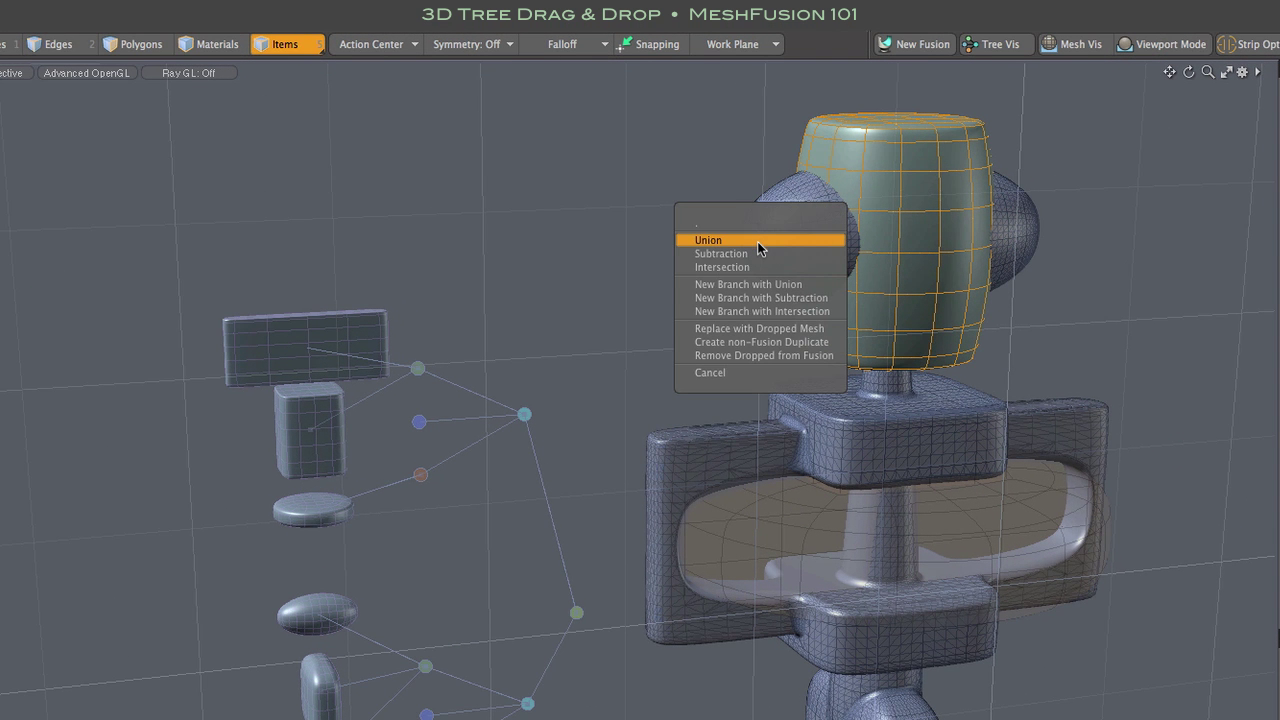
click(757, 241)
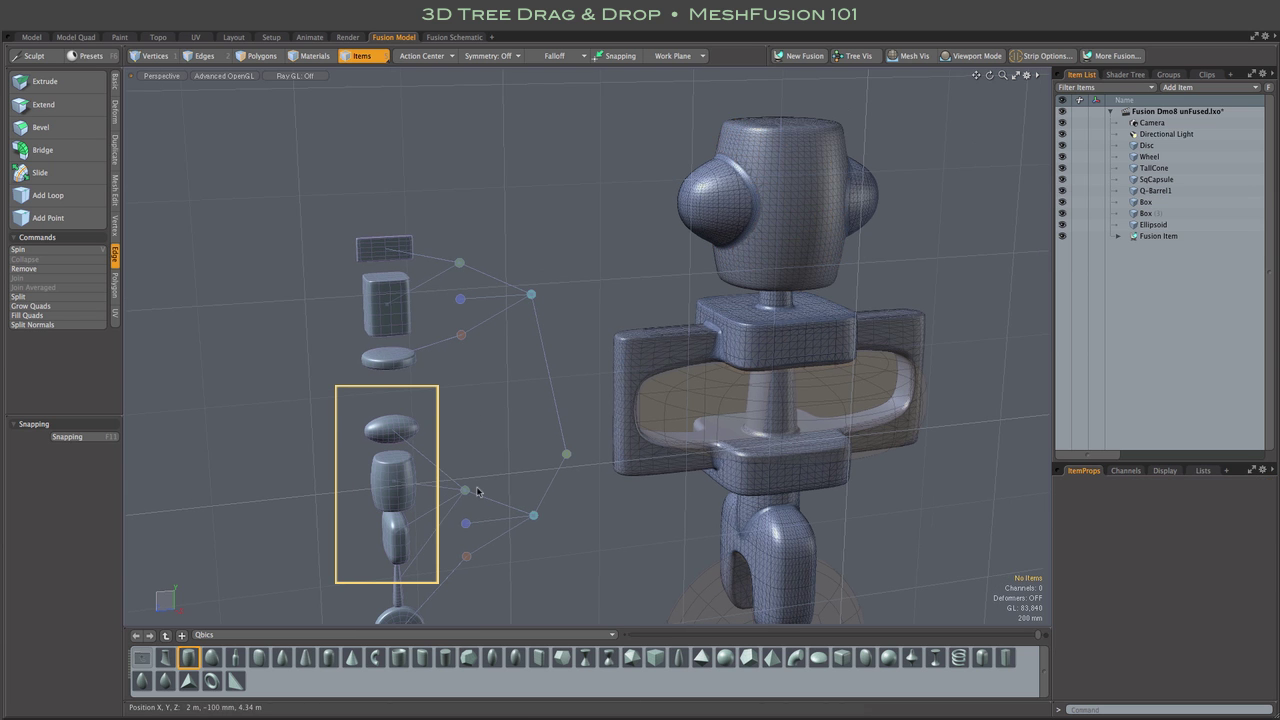
Add the capsule mesh from the Qbics presets and raise it so it overlaps one side of the barrel's upper part
double_click(331, 660)
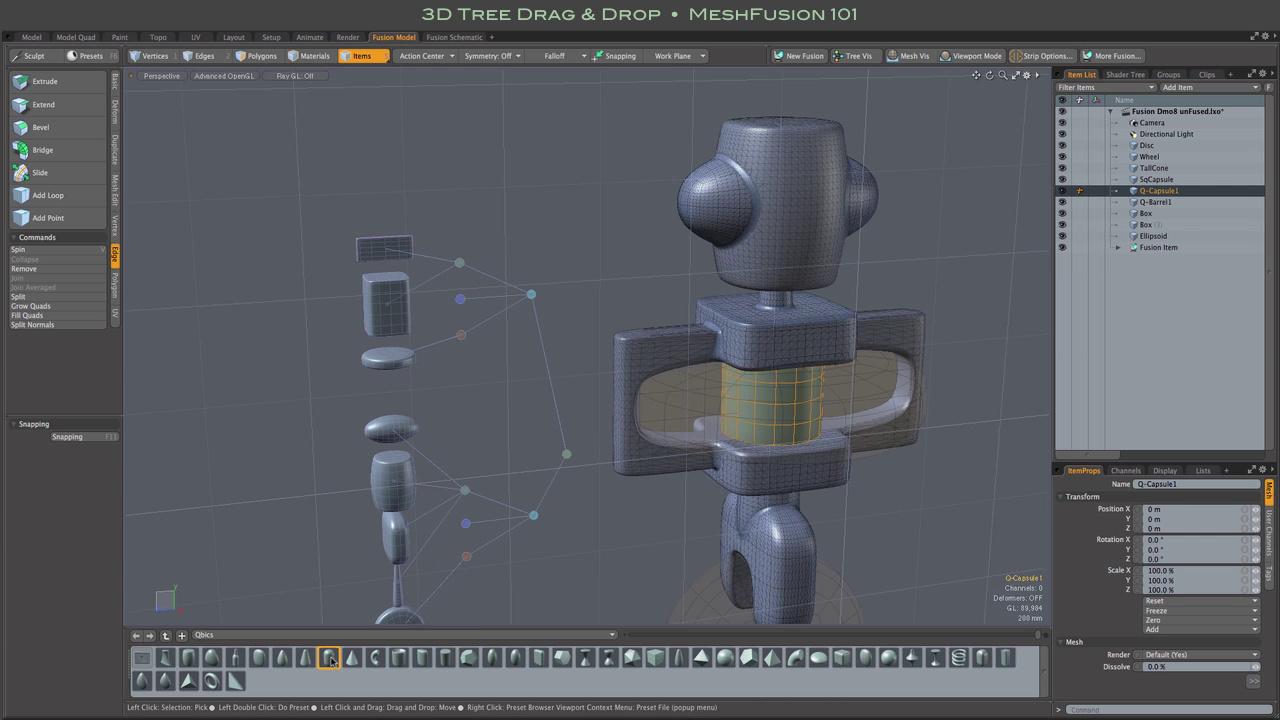
key(w)
drag(772, 350, 701, 104)
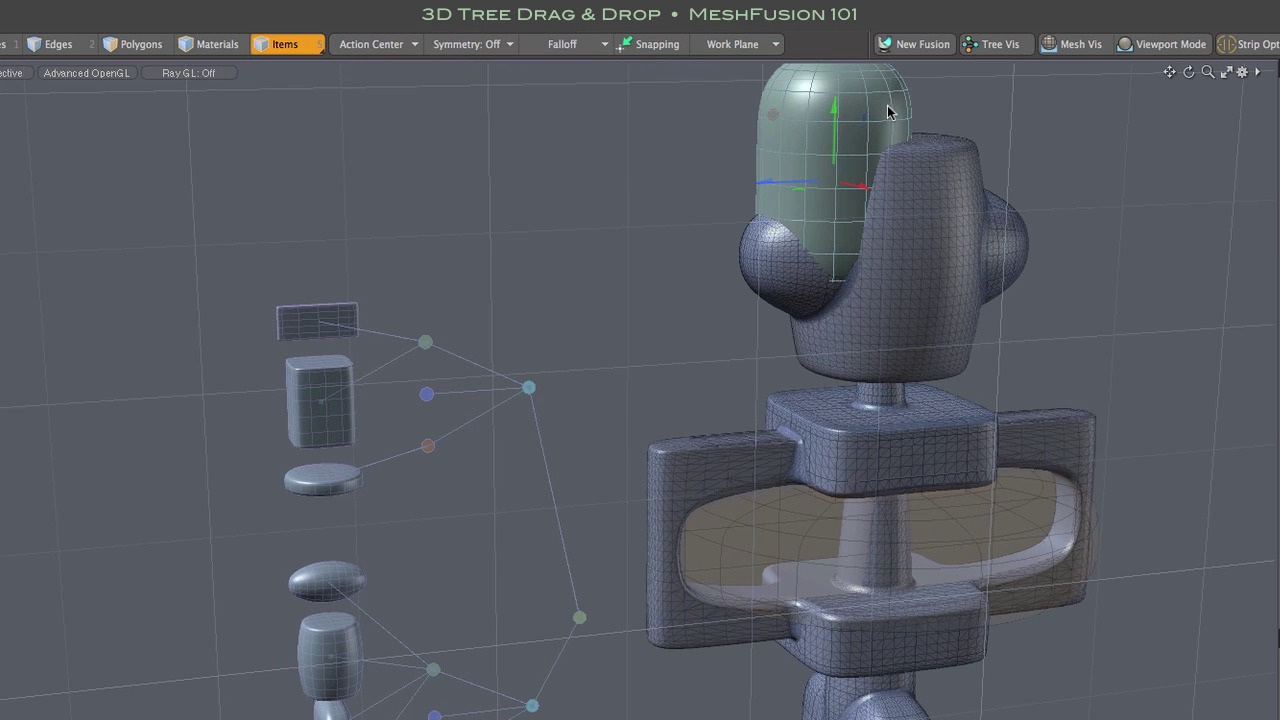
Drop the capsule onto the fused barrel as a new branch with subtraction
drag(888, 112, 915, 152)
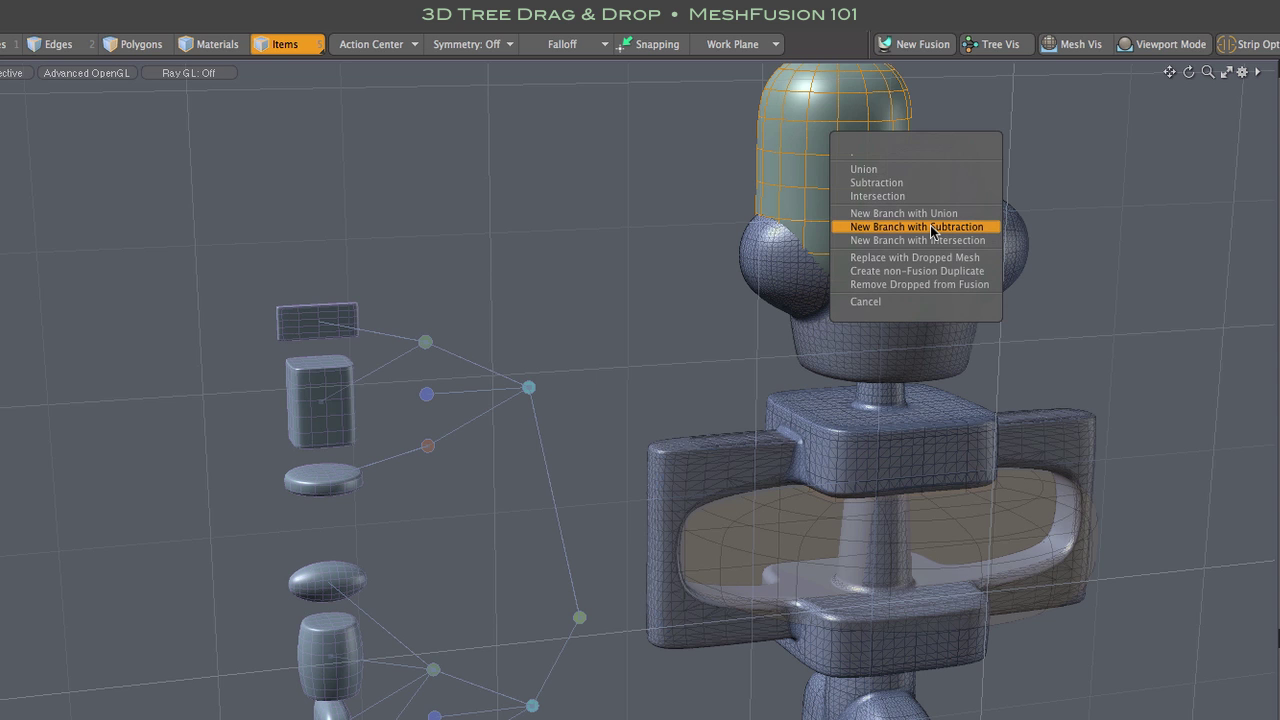
click(932, 228)
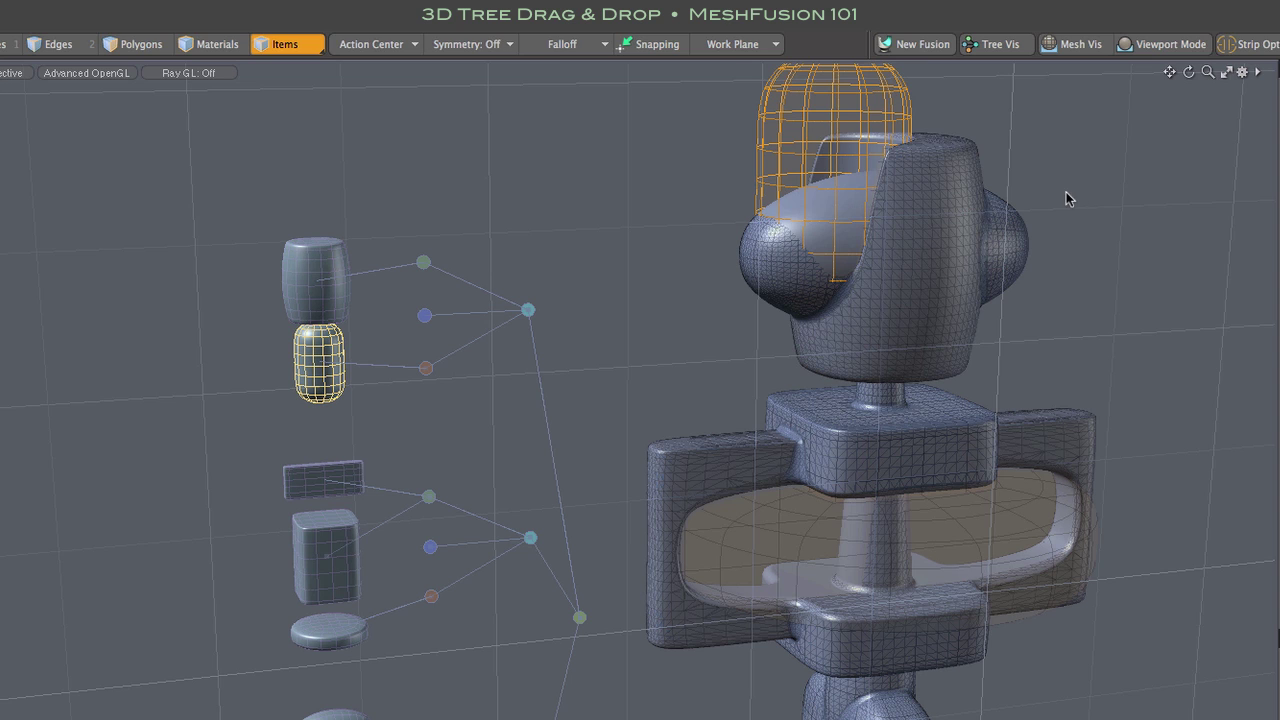
Move the TallCone mesh in the tree from the lowest branch to the middle branch's union node
alt+shift+drag(692, 199, 677, 294)
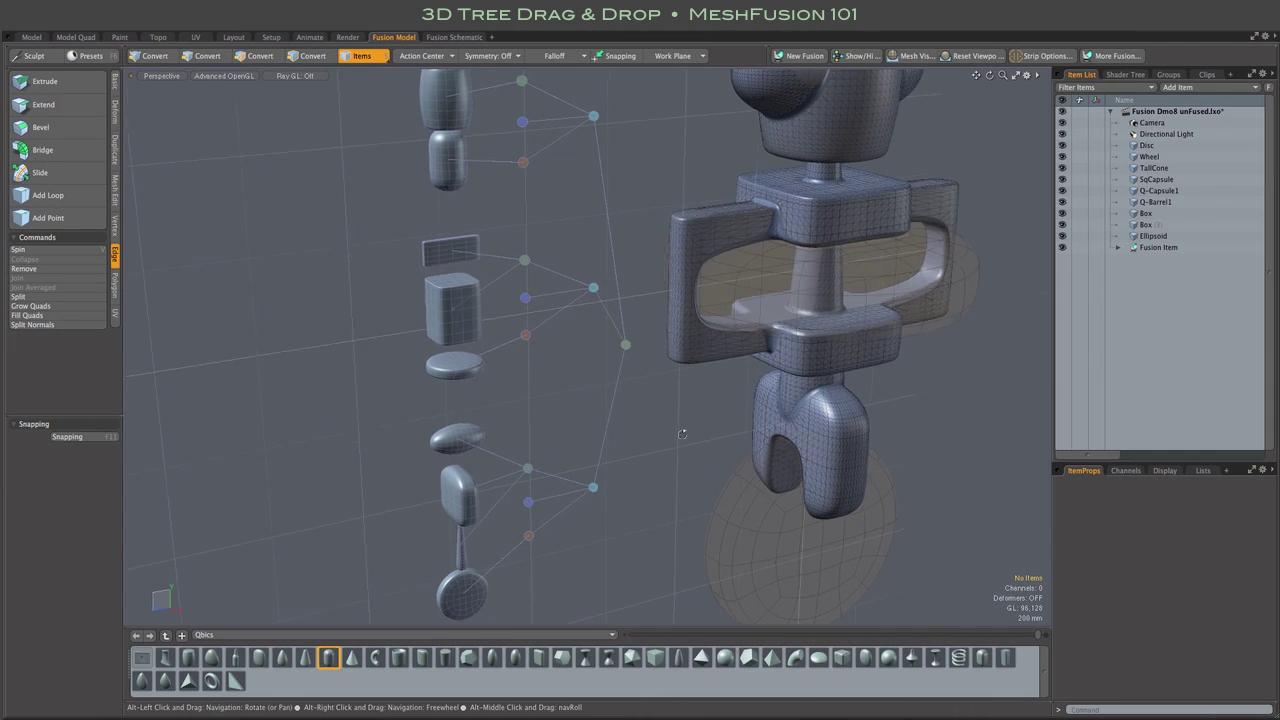
alt+drag(685, 440, 687, 434)
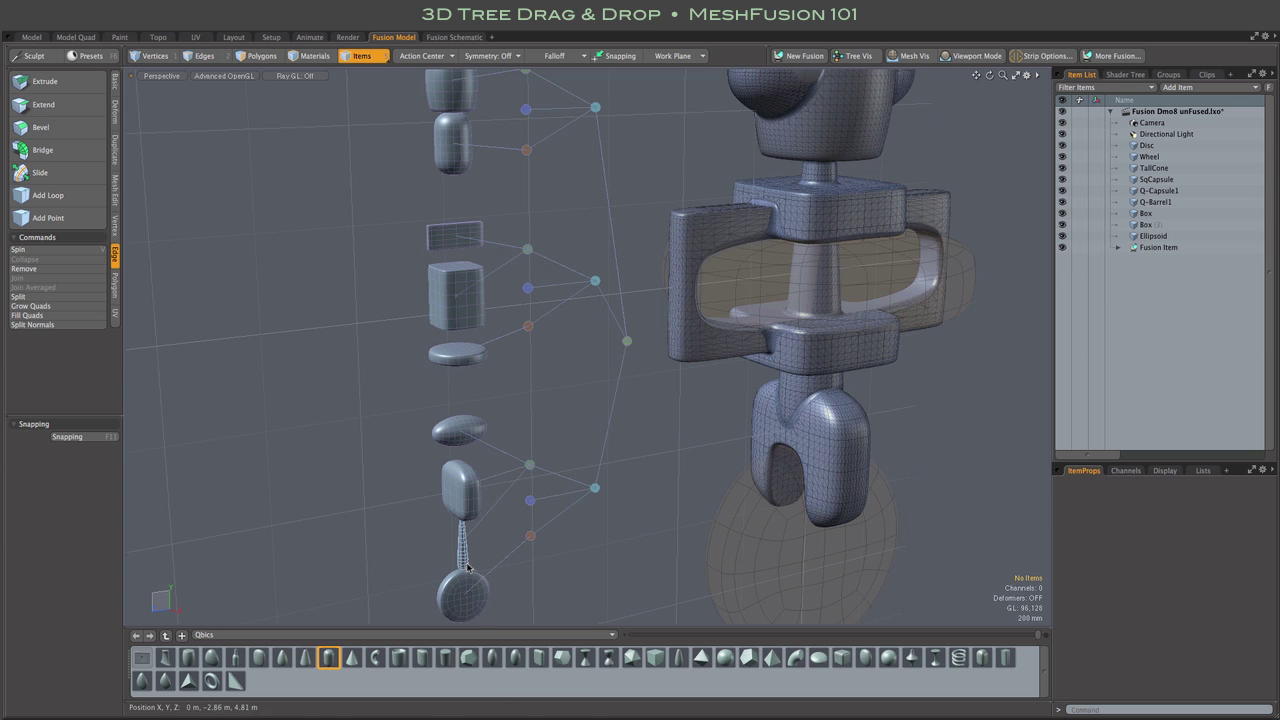
drag(466, 560, 808, 296)
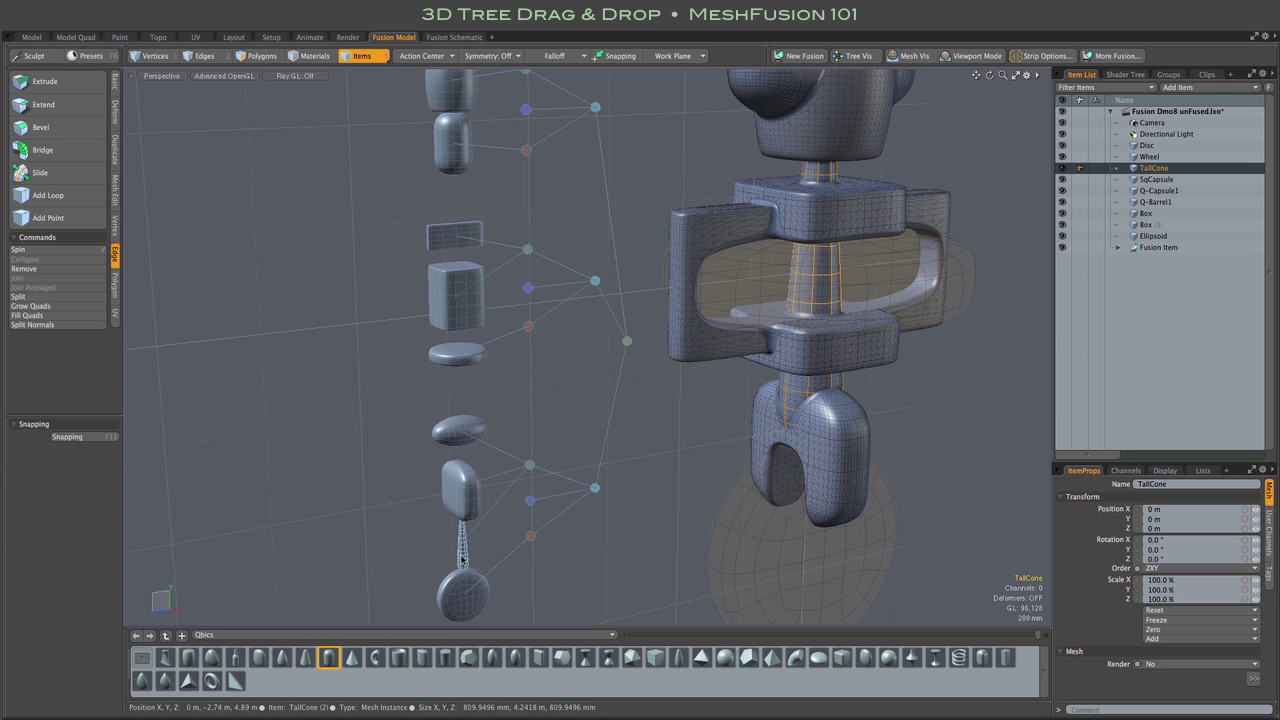
drag(461, 555, 527, 251)
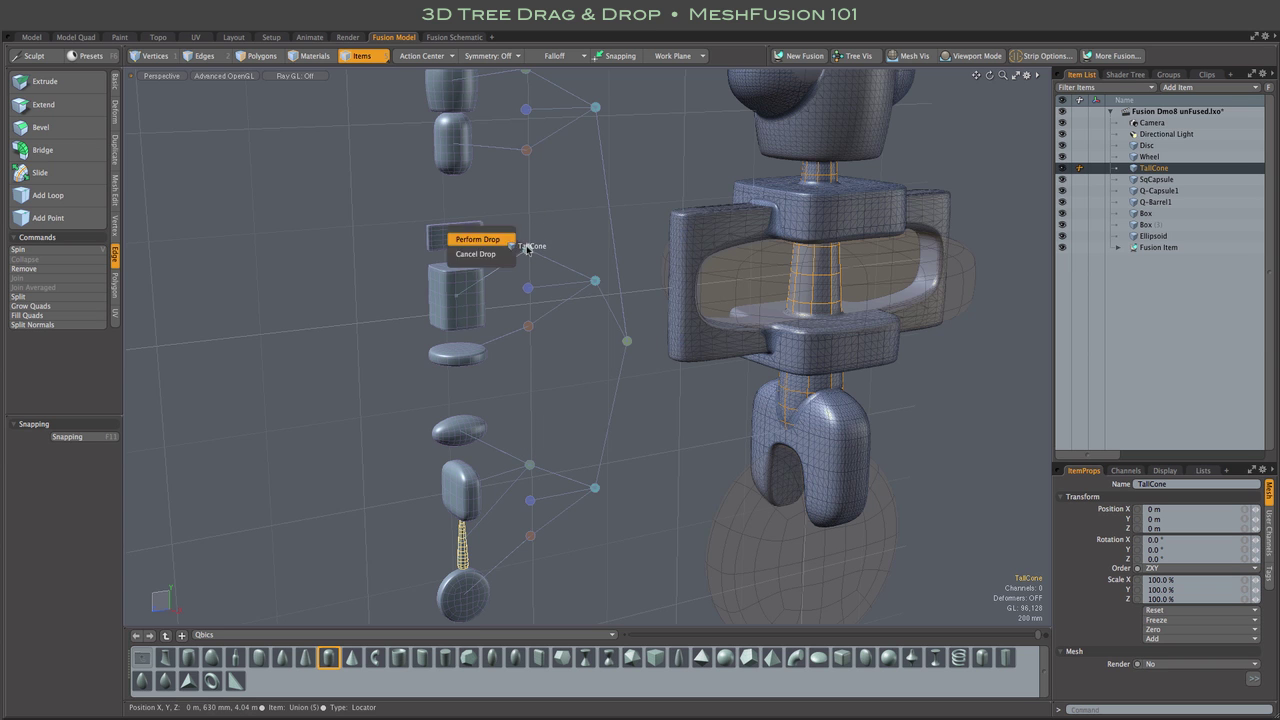
click(527, 251)
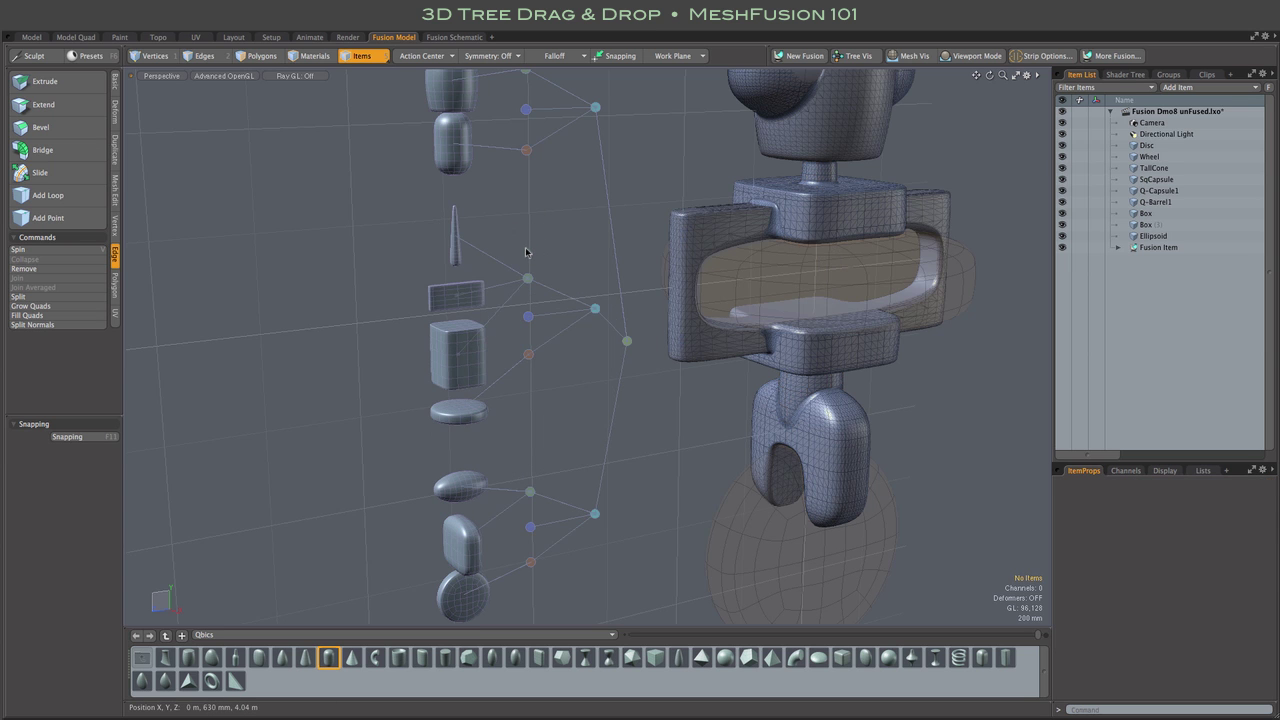
Select the meshes under the middle branch's union node to check its contents, and inspect the fused model with nothing selected
click(528, 280)
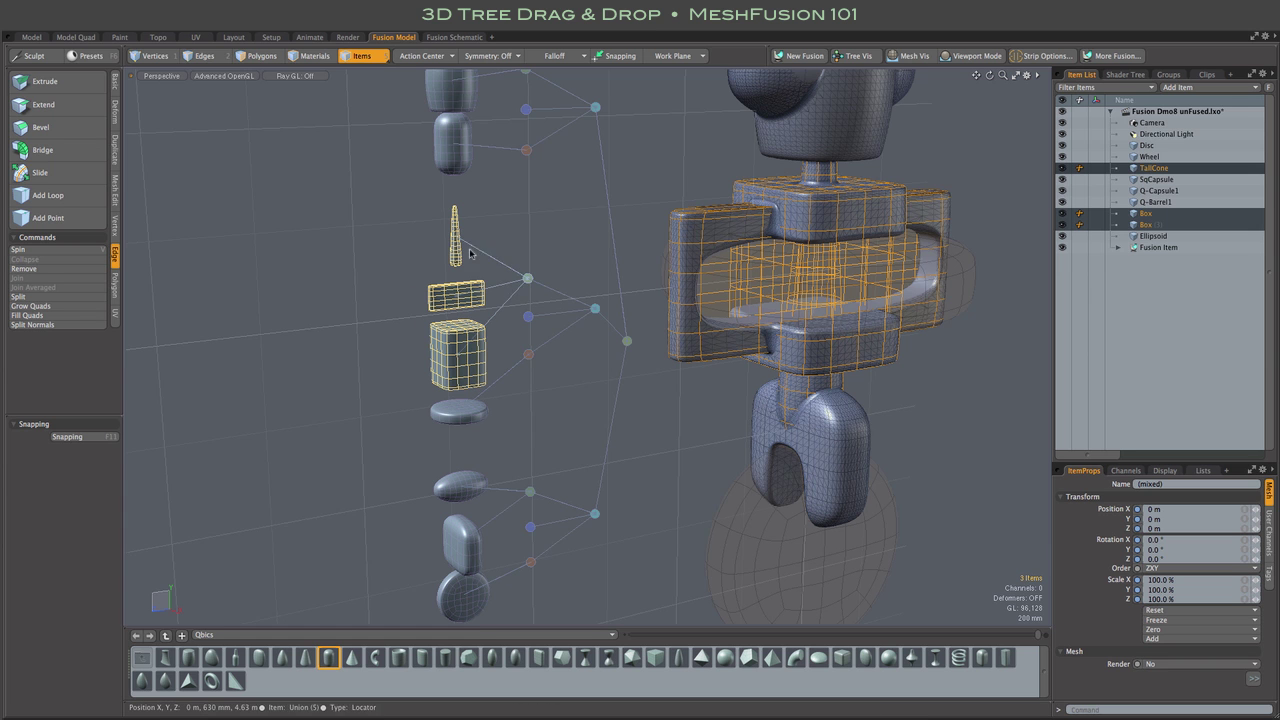
click(551, 261)
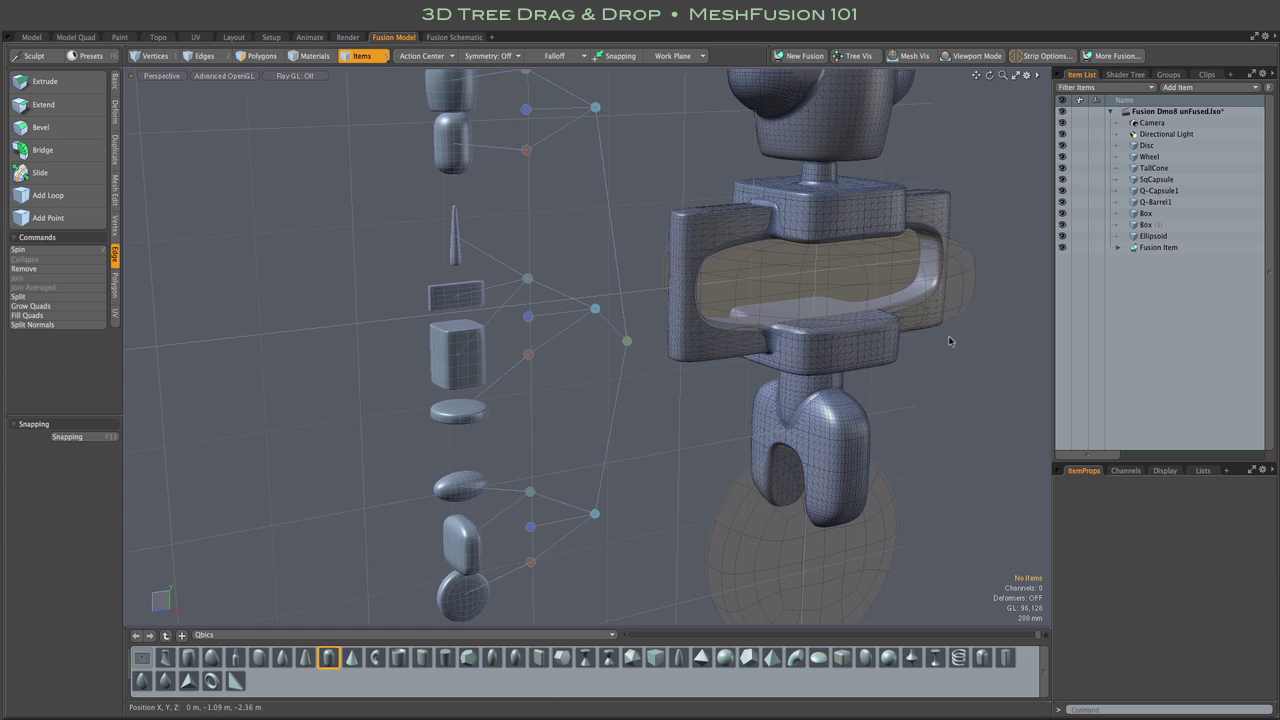
alt+drag(938, 350, 845, 416)
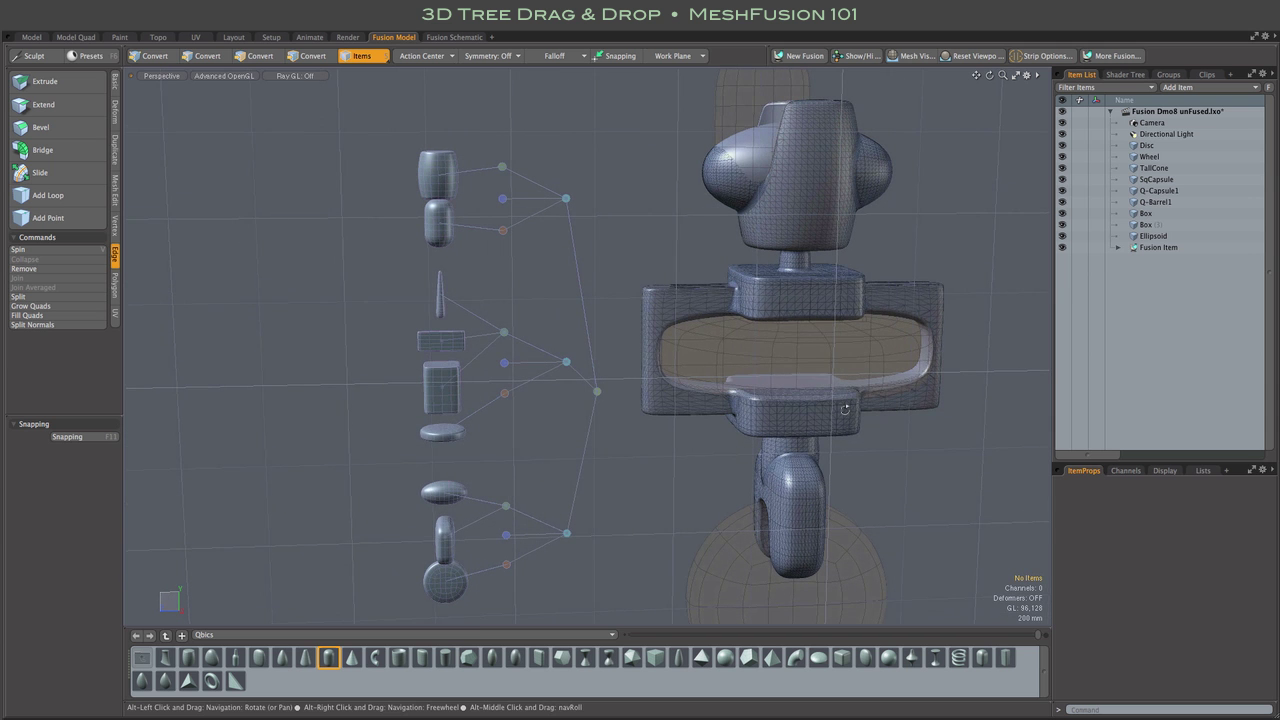